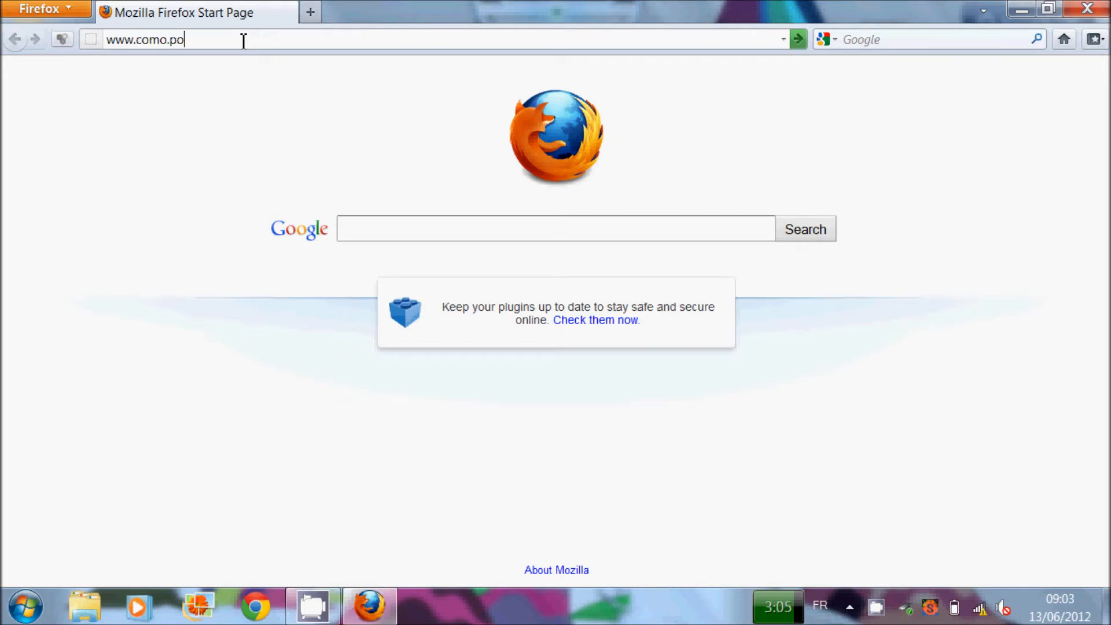
Step: Open polimi.it/account/intro.php and log in to Manage Account with the personal code and password
{"action": "type", "text": "it/account/intro.php"}
{"action": "key", "text": "Return"}
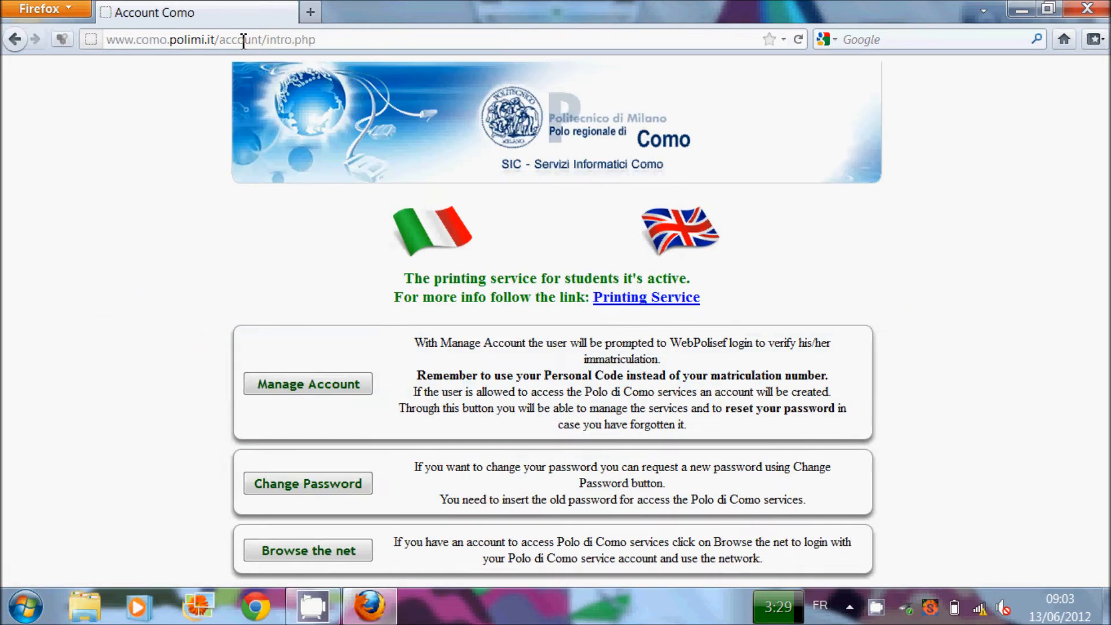
{"action": "left_click", "coordinate": [313, 387]}
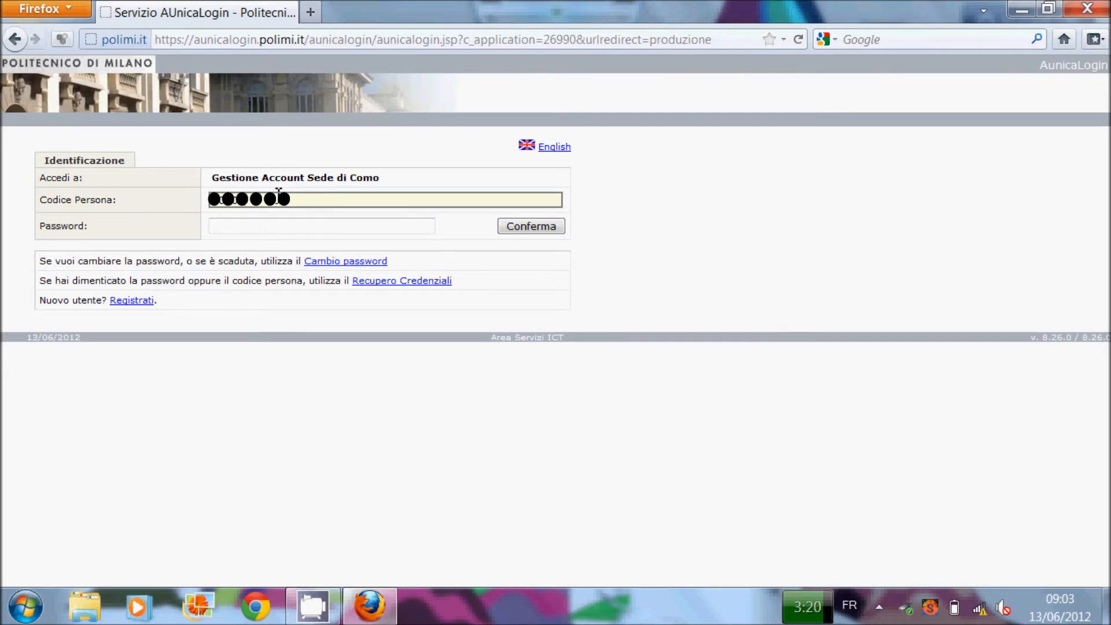
{"action": "key", "text": "Tab"}
{"action": "type", "text": "••••••"}
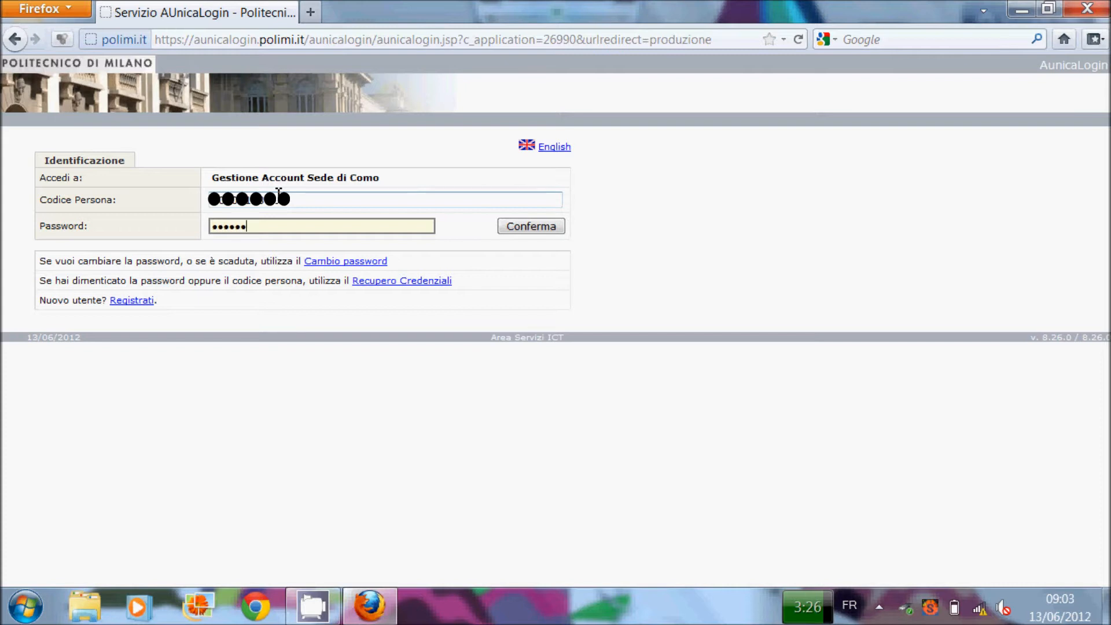
{"action": "key", "text": "Return"}
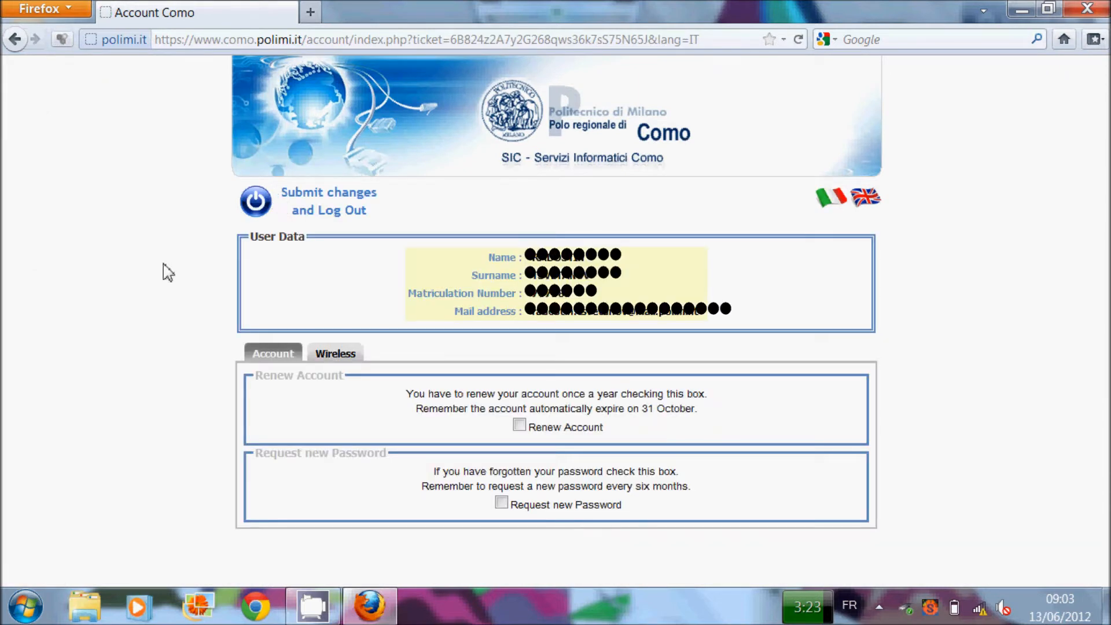
Step: Request a new password by e-mail, then show the Wireless section's registered Laptop MAC addresses
{"action": "left_click", "coordinate": [501, 503]}
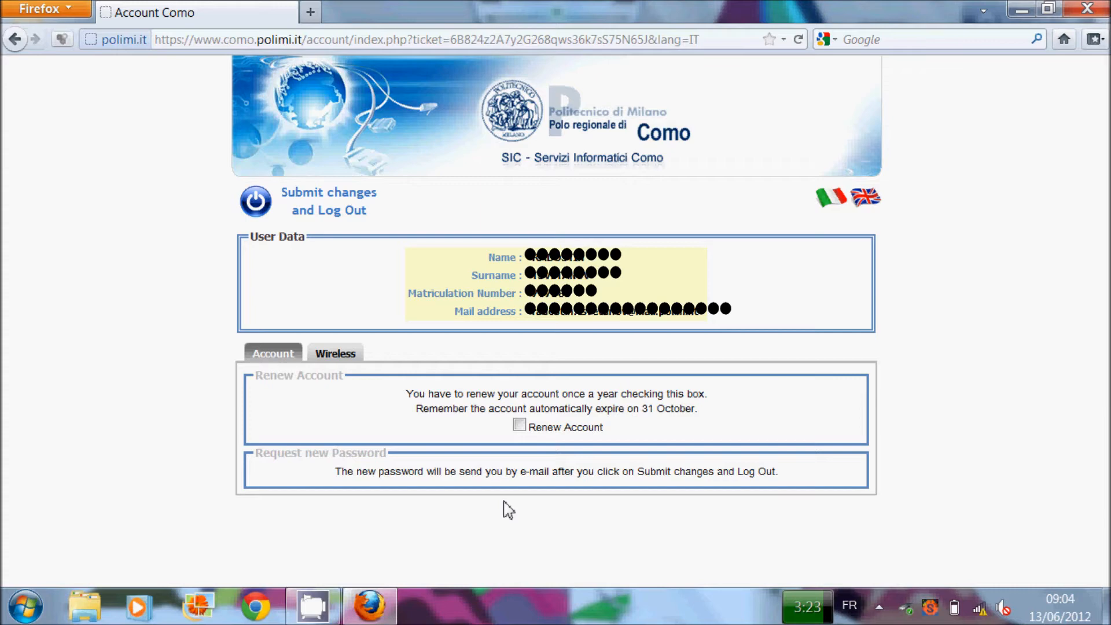
{"action": "left_click", "coordinate": [340, 355]}
{"action": "scroll", "coordinate": [342, 357], "scroll_direction": "down", "scroll_amount": 2}
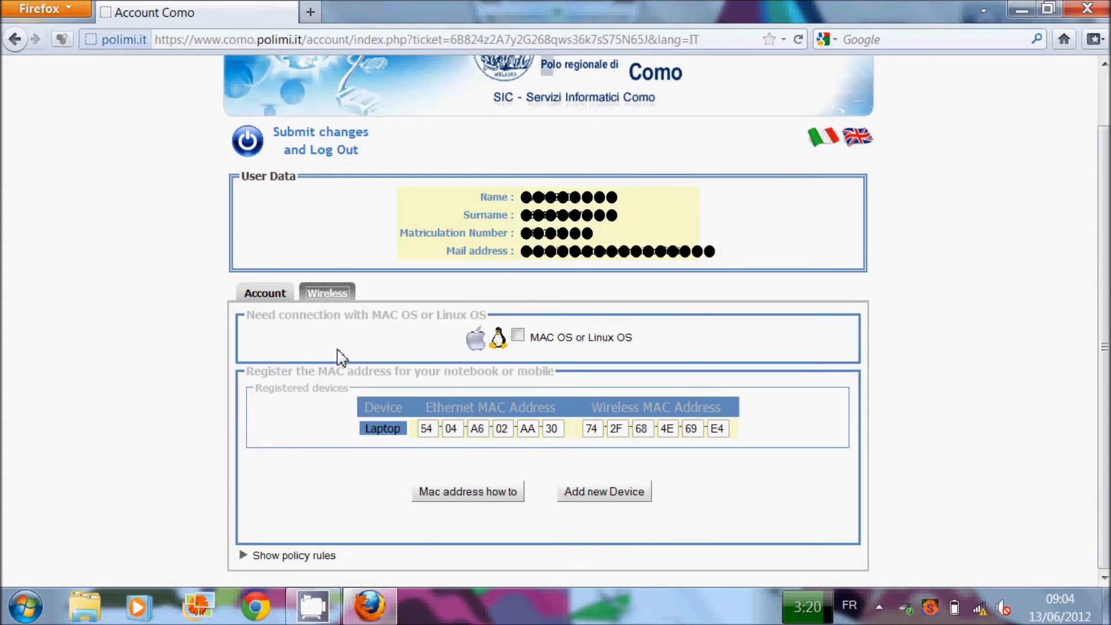
Step: Launch the Command Prompt via CMD and run ipconfig/all
{"action": "key", "text": "super"}
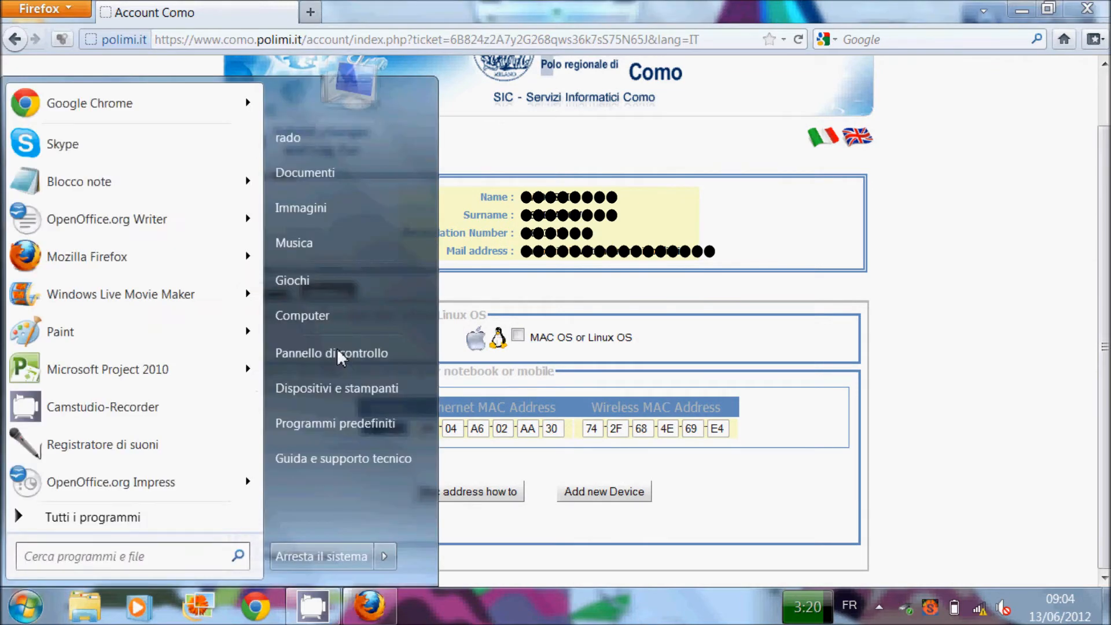
{"action": "type", "text": "CMD"}
{"action": "key", "text": "Return"}
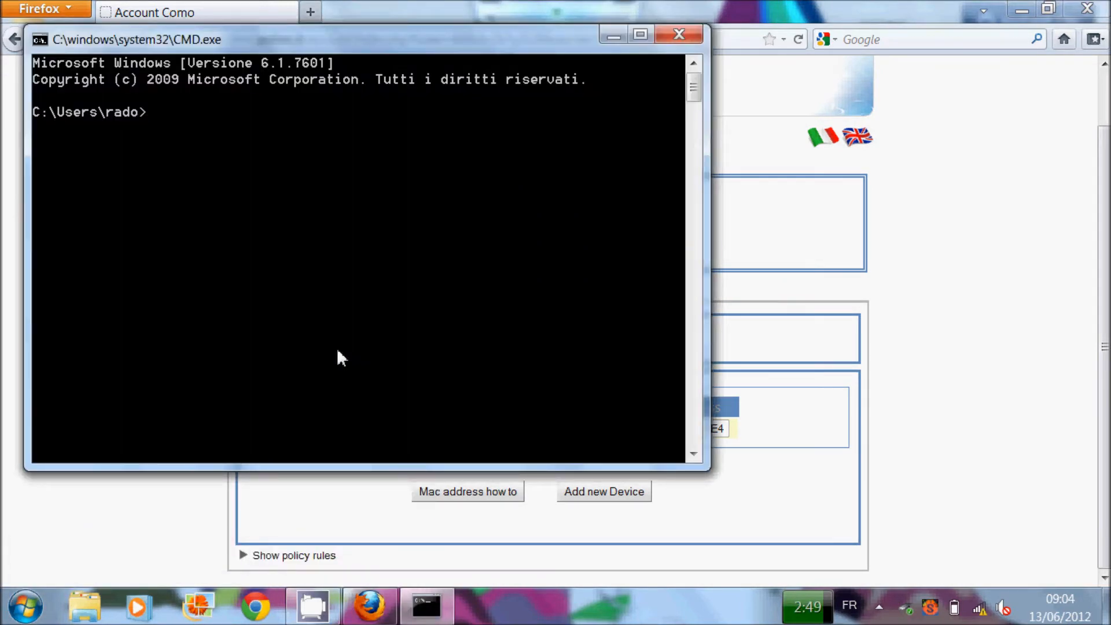
{"action": "type", "text": "ipconfig/all"}
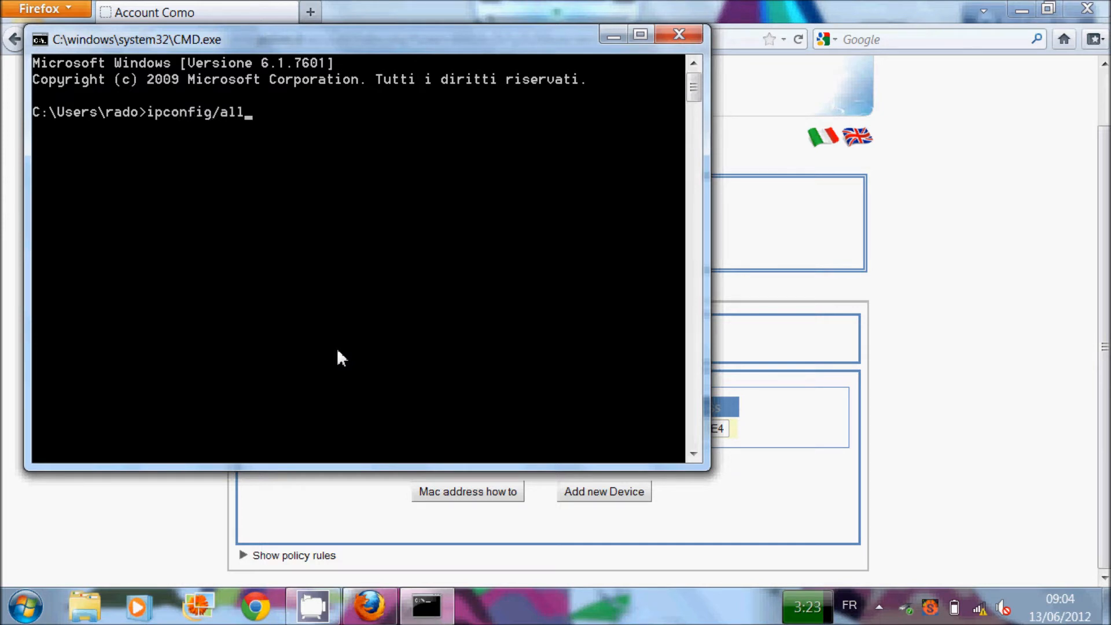
{"action": "key", "text": "Return"}
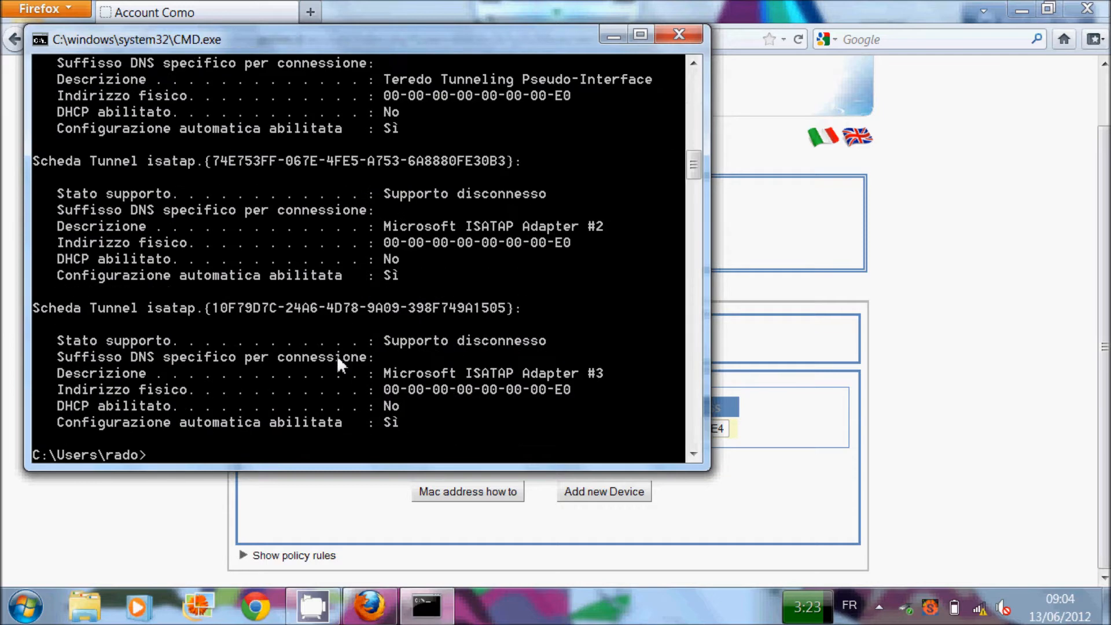
Step: Shrink and scroll the console so the adapter MACs sit beside the portal's registered MACs
{"action": "left_click_drag", "start_coordinate": [354, 470], "coordinate": [359, 401]}
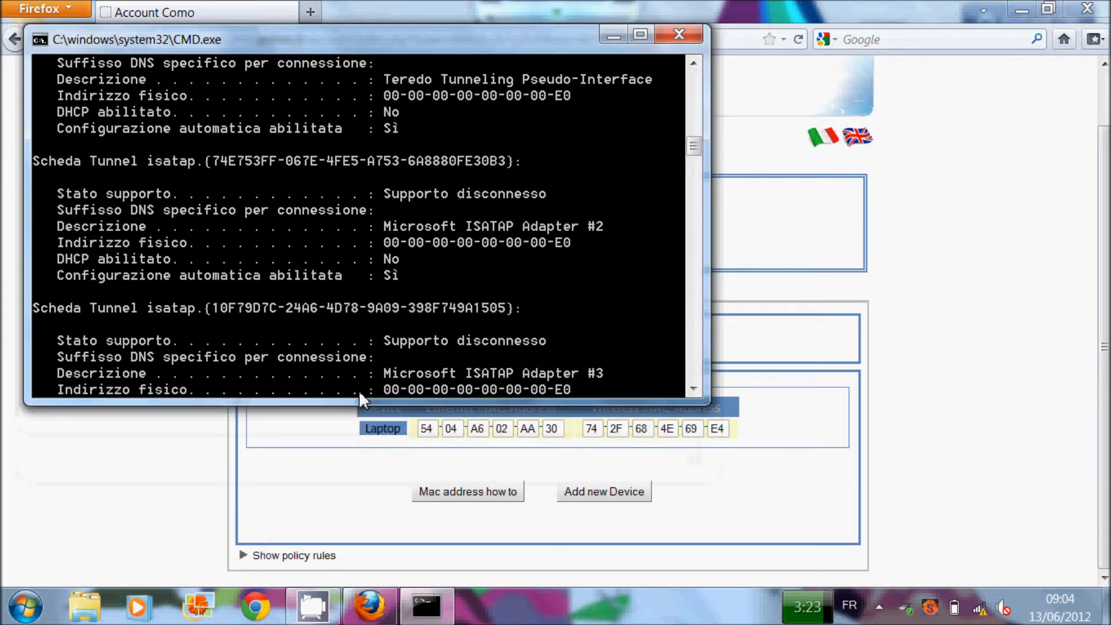
{"action": "scroll", "coordinate": [447, 317], "scroll_direction": "up", "scroll_amount": 12}
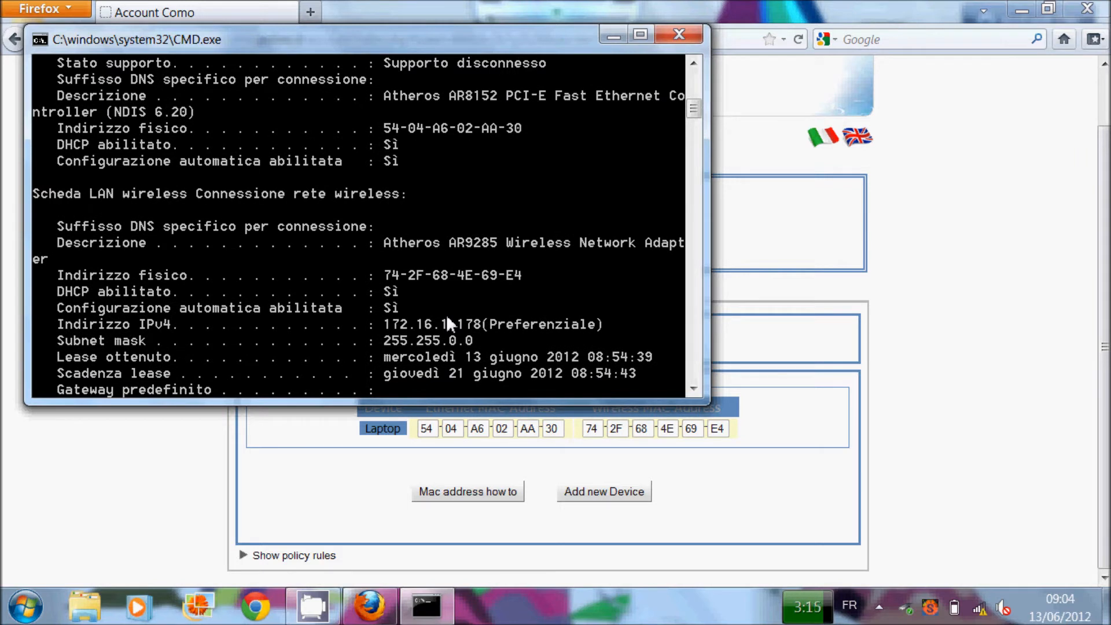
{"action": "left_click_drag", "start_coordinate": [500, 400], "coordinate": [502, 381]}
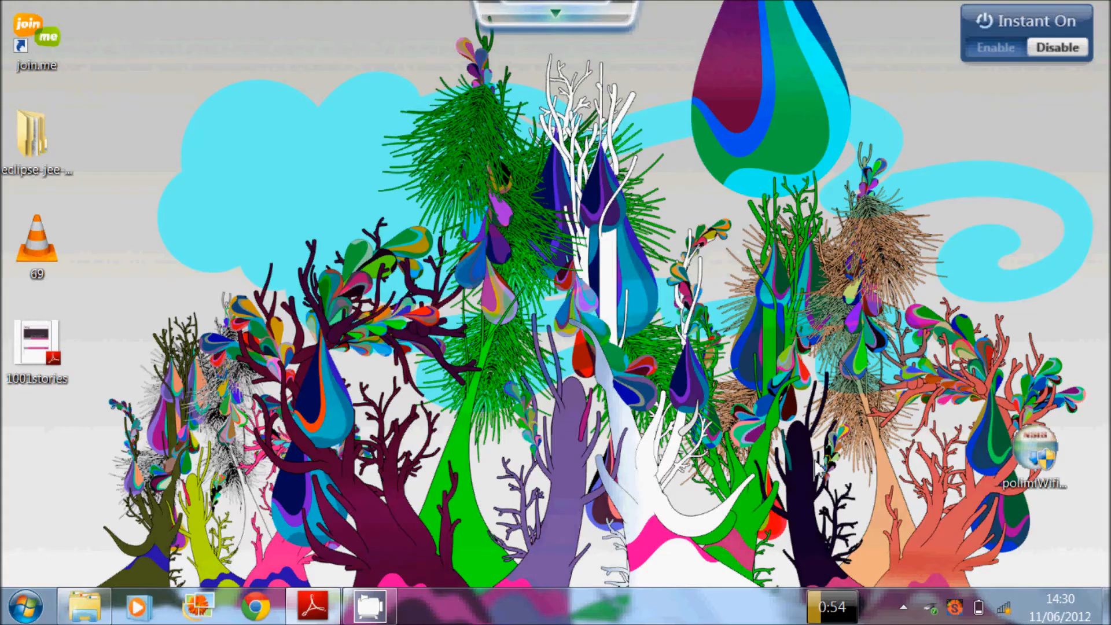
Step: Connect to the PoliCO-Open wireless network from the tray
{"action": "left_click", "coordinate": [1005, 609]}
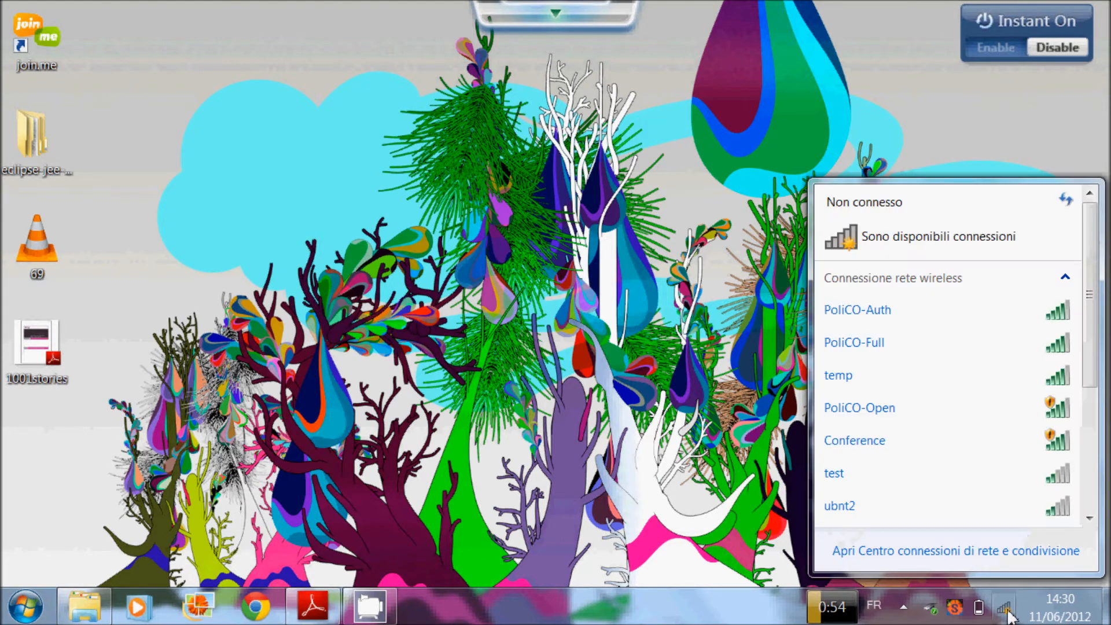
{"action": "left_click", "coordinate": [997, 412]}
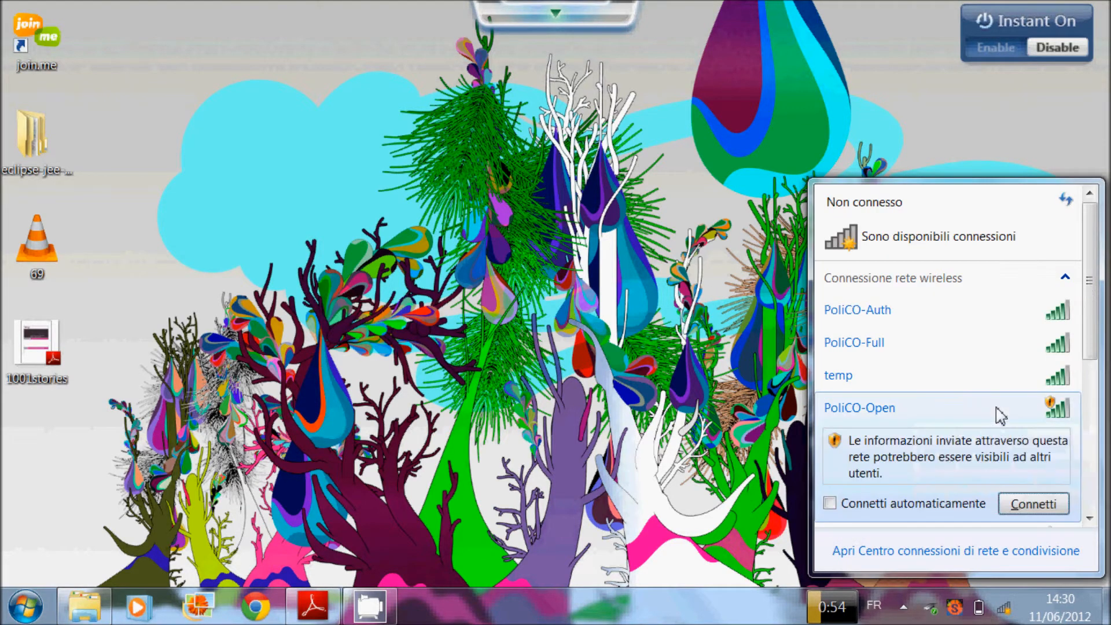
{"action": "left_click", "coordinate": [1017, 503]}
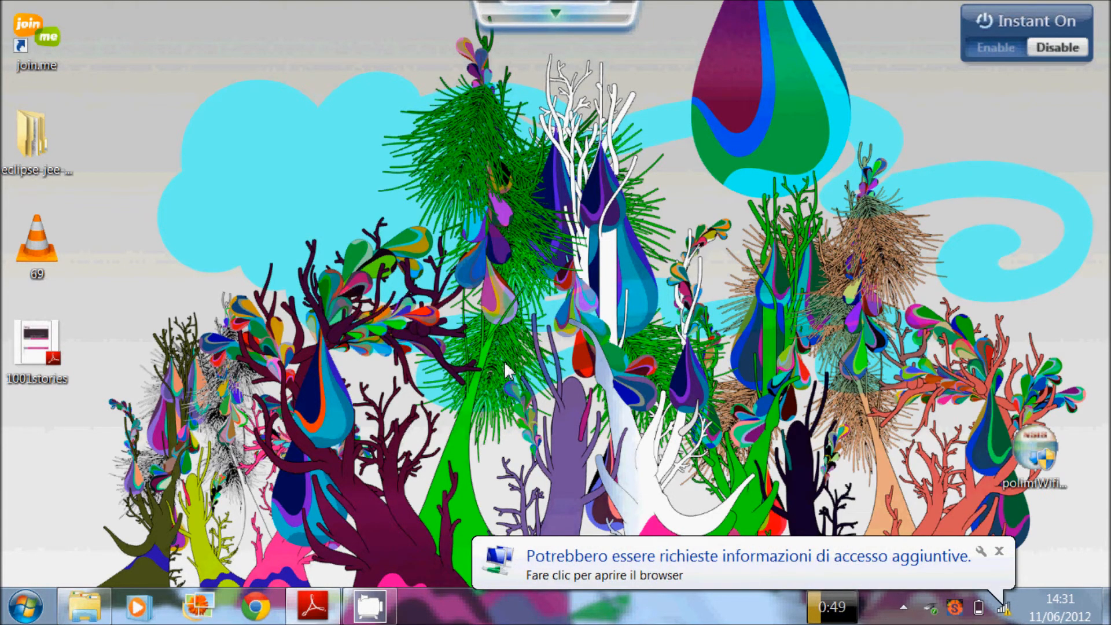
Step: Launch Mozilla Firefox from the Start menu
{"action": "key", "text": "super"}
{"action": "key", "text": "Down"}
{"action": "key", "text": "Down"}
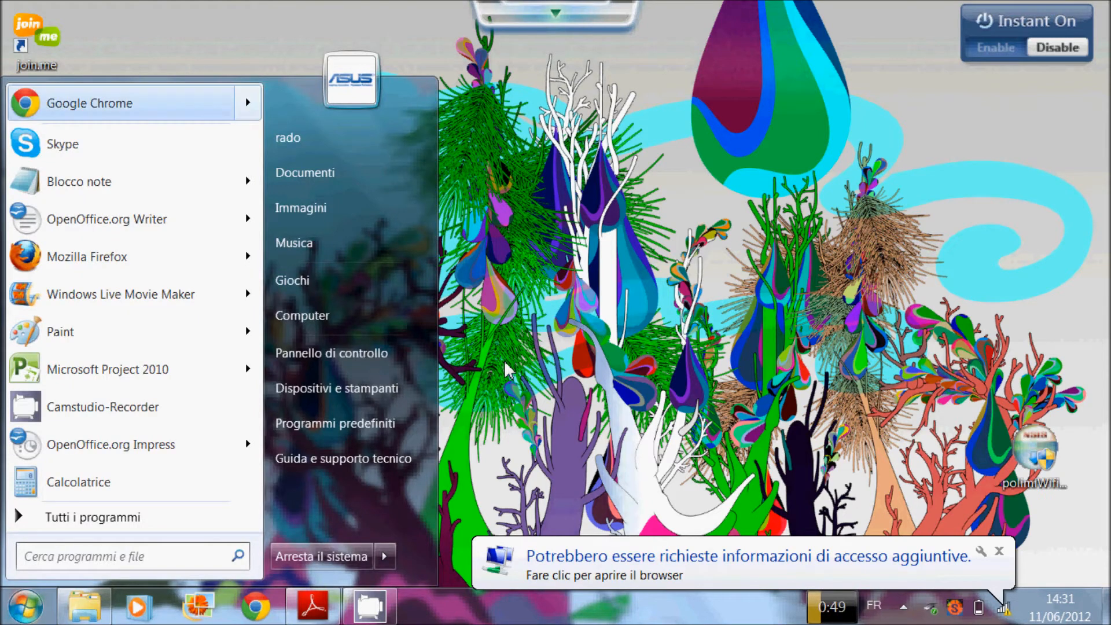
{"action": "key", "text": "Down"}
{"action": "key", "text": "Down"}
{"action": "key", "text": "Down"}
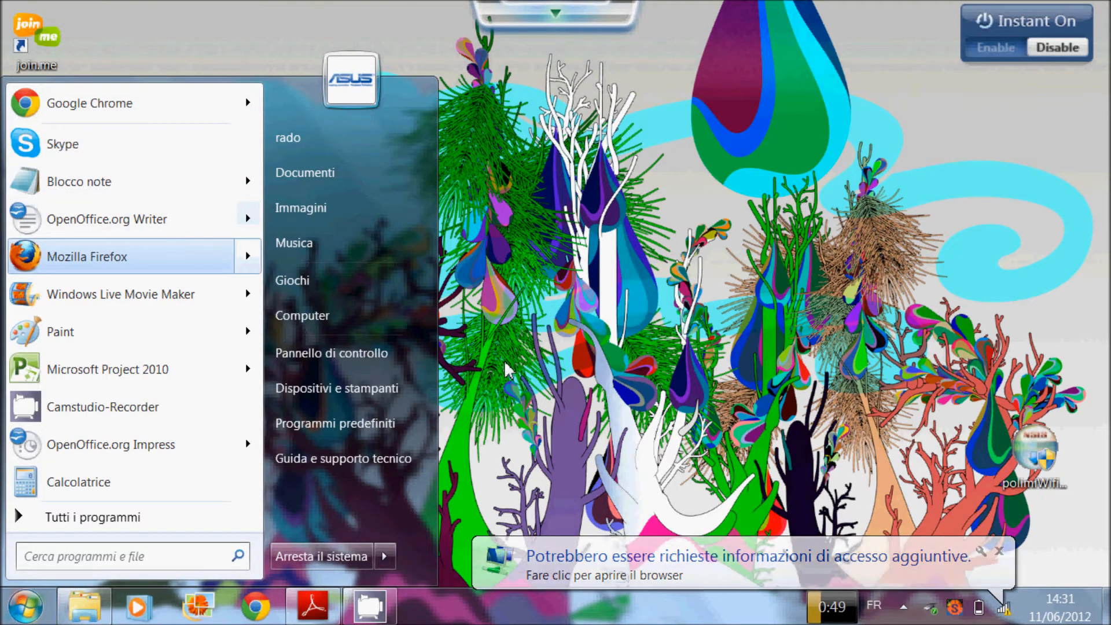
{"action": "key", "text": "Escape"}
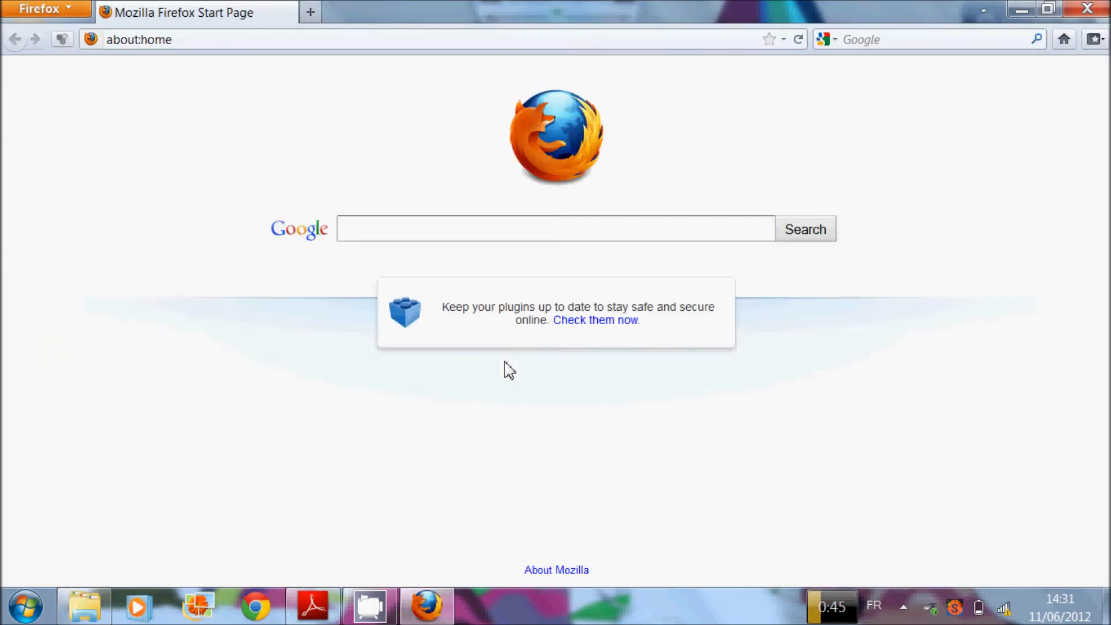
Step: Replace the address bar contents with google.it and load it
{"action": "left_click", "coordinate": [474, 45]}
{"action": "double_click", "coordinate": [473, 46]}
{"action": "triple_click", "coordinate": [474, 44]}
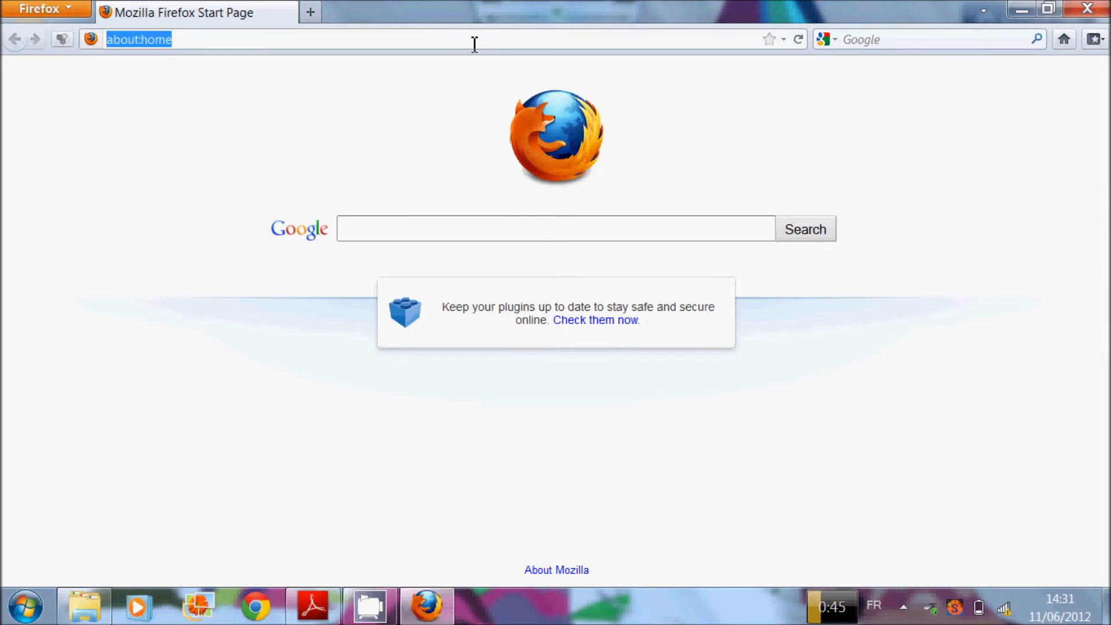
{"action": "type", "text": "googl"}
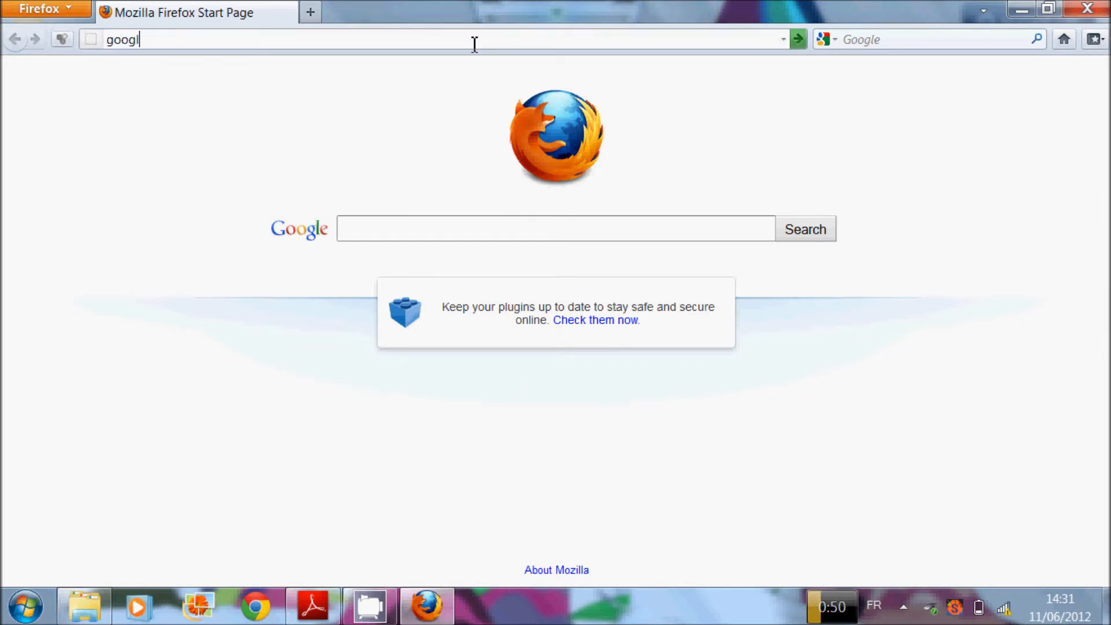
{"action": "type", "text": "e.it"}
{"action": "key", "text": "Return"}
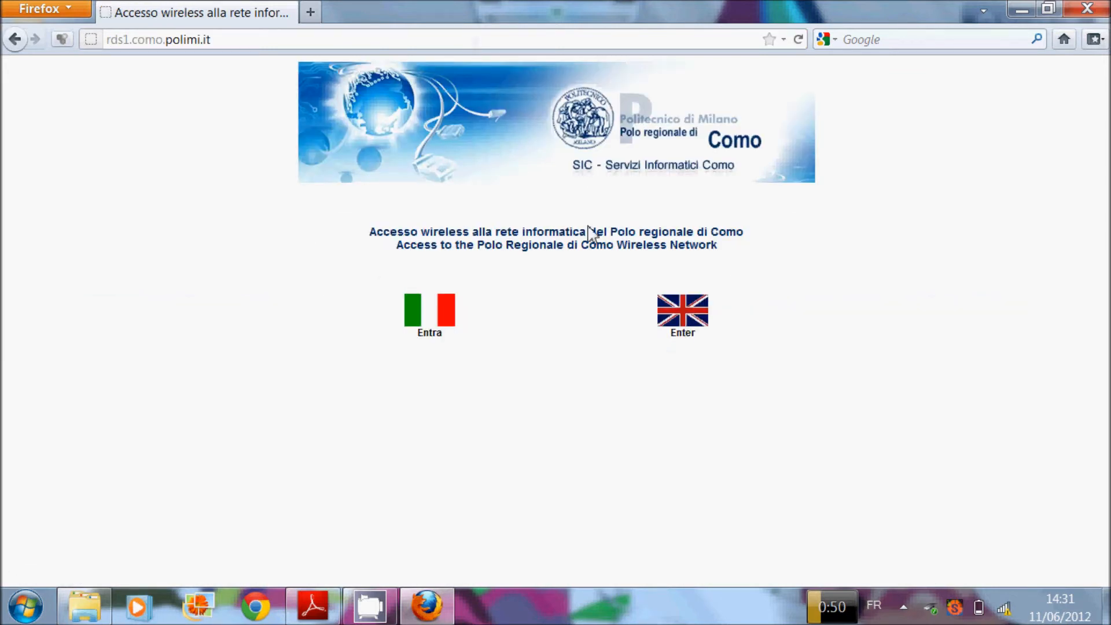
Step: Choose English, follow the personal certificate link, and begin adding a security exception
{"action": "scroll", "coordinate": [590, 227], "scroll_direction": "up", "scroll_amount": 3}
{"action": "left_click", "coordinate": [713, 429]}
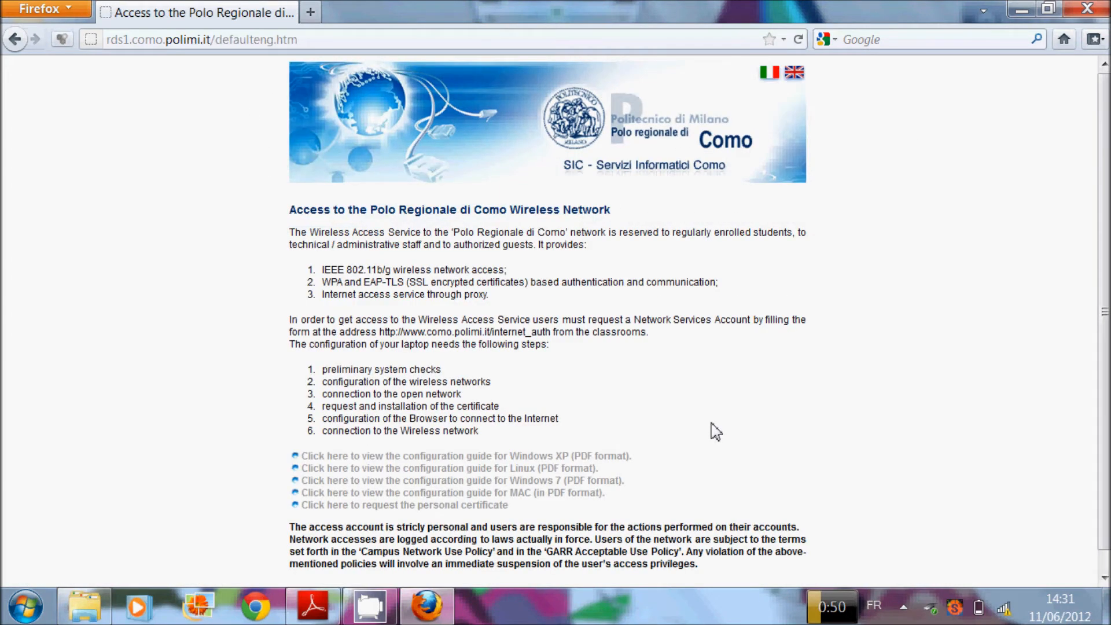
{"action": "left_click", "coordinate": [446, 505]}
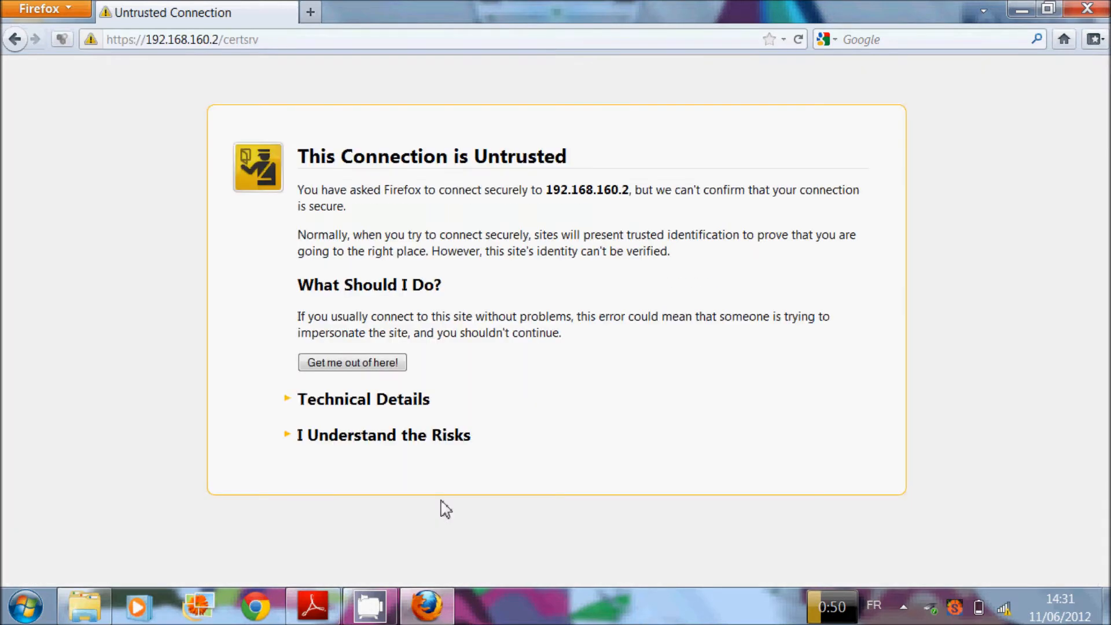
{"action": "left_click", "coordinate": [399, 437]}
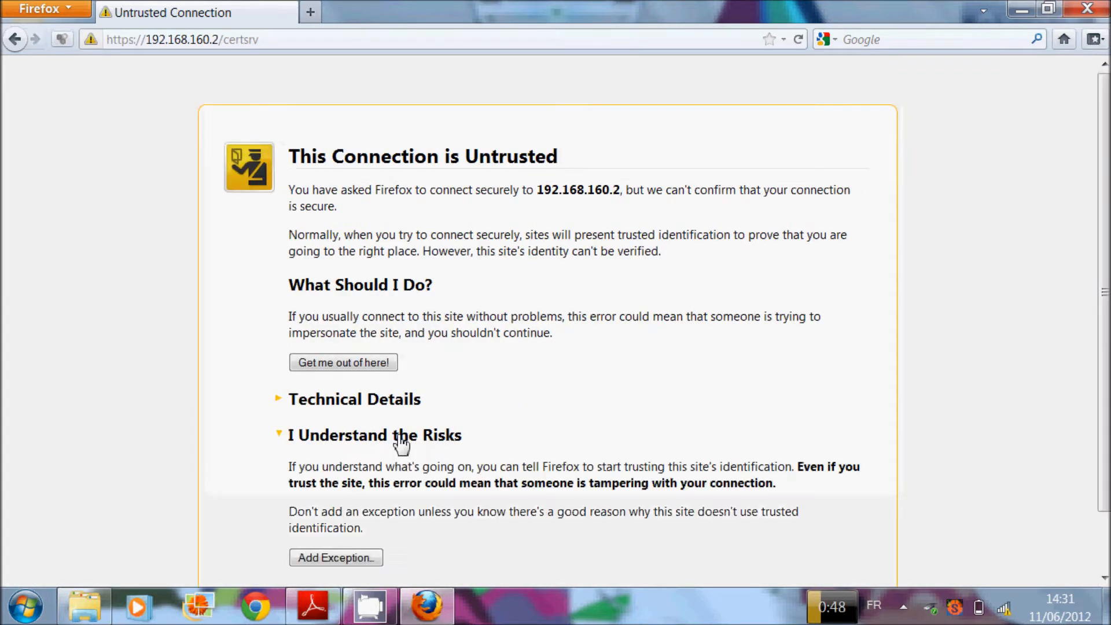
{"action": "left_click", "coordinate": [350, 557]}
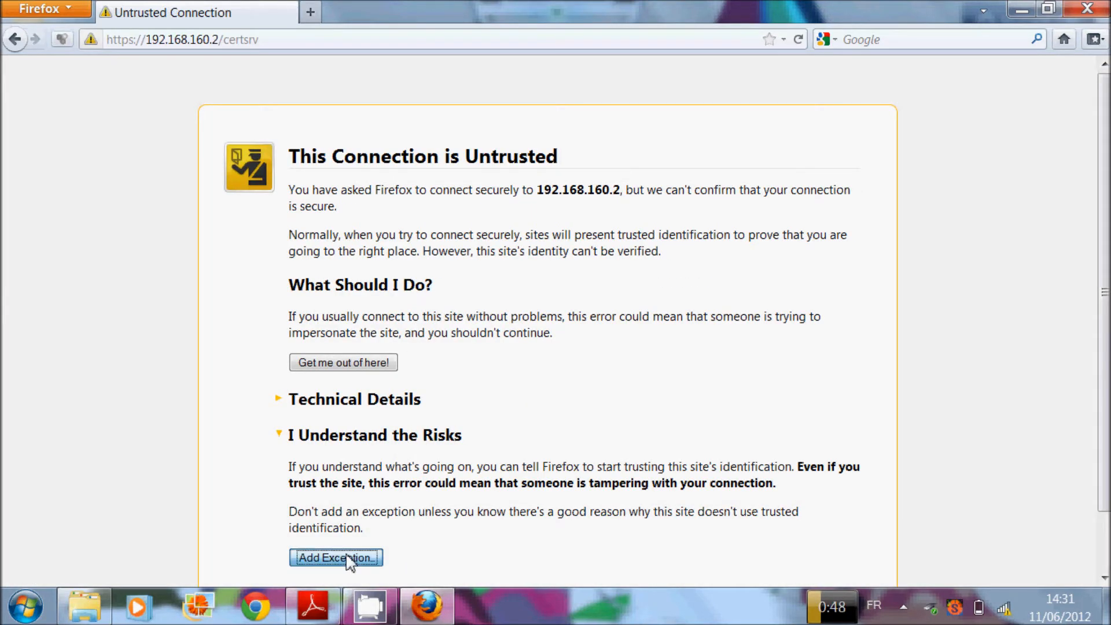
Step: Confirm the security exception and authenticate to 192.168.160.2 with the user name and password
{"action": "left_click", "coordinate": [547, 476]}
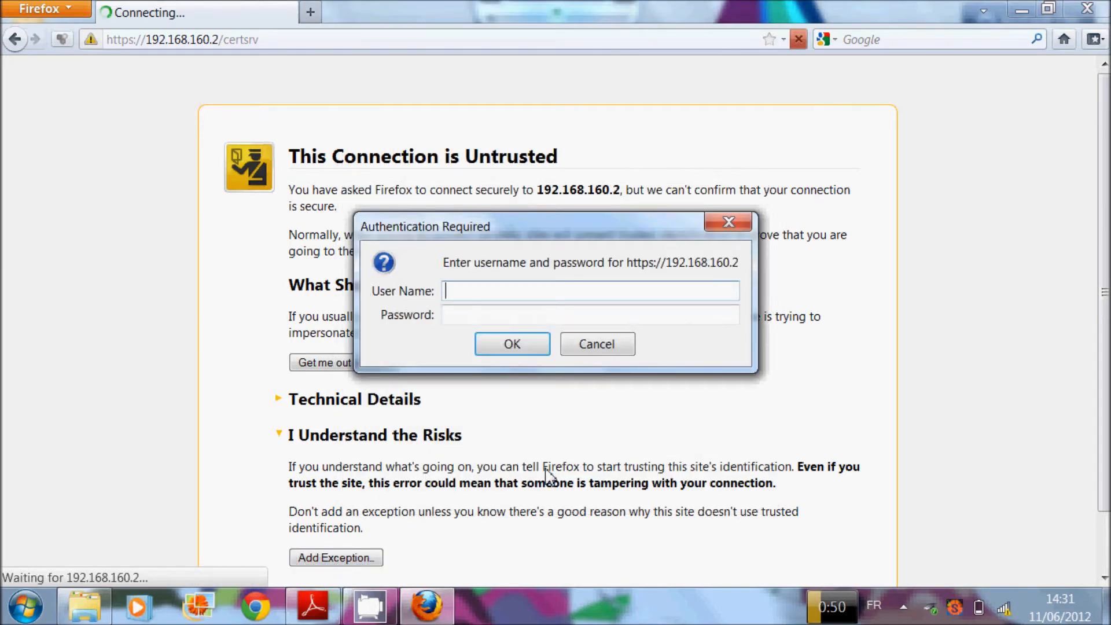
{"action": "type", "text": "**********"}
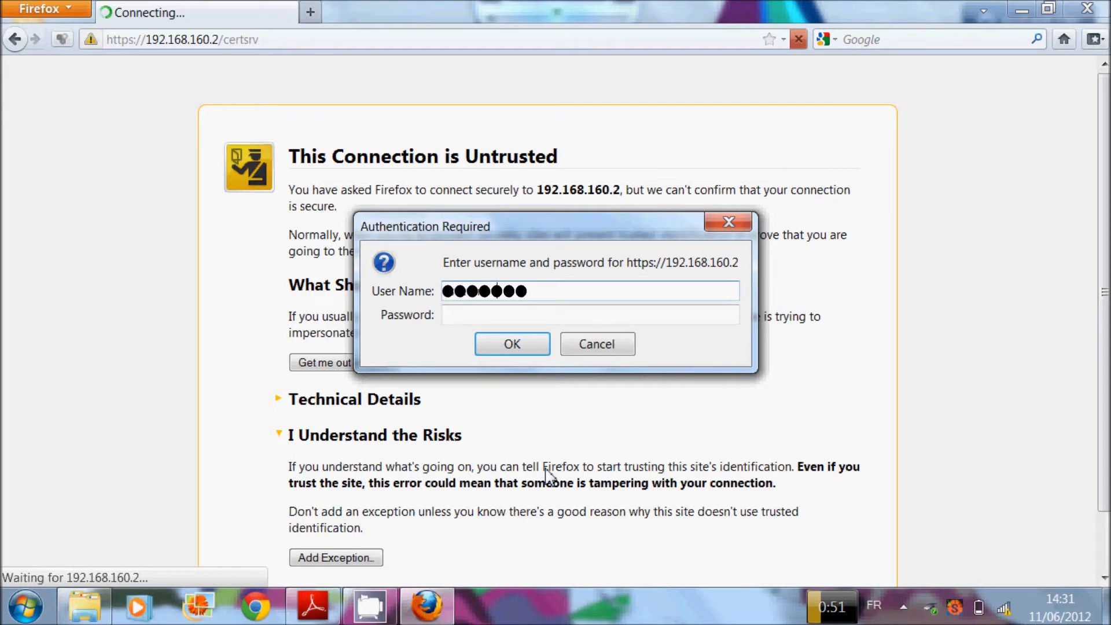
{"action": "key", "text": "Tab"}
{"action": "type", "text": "**********"}
{"action": "key", "text": "Return"}
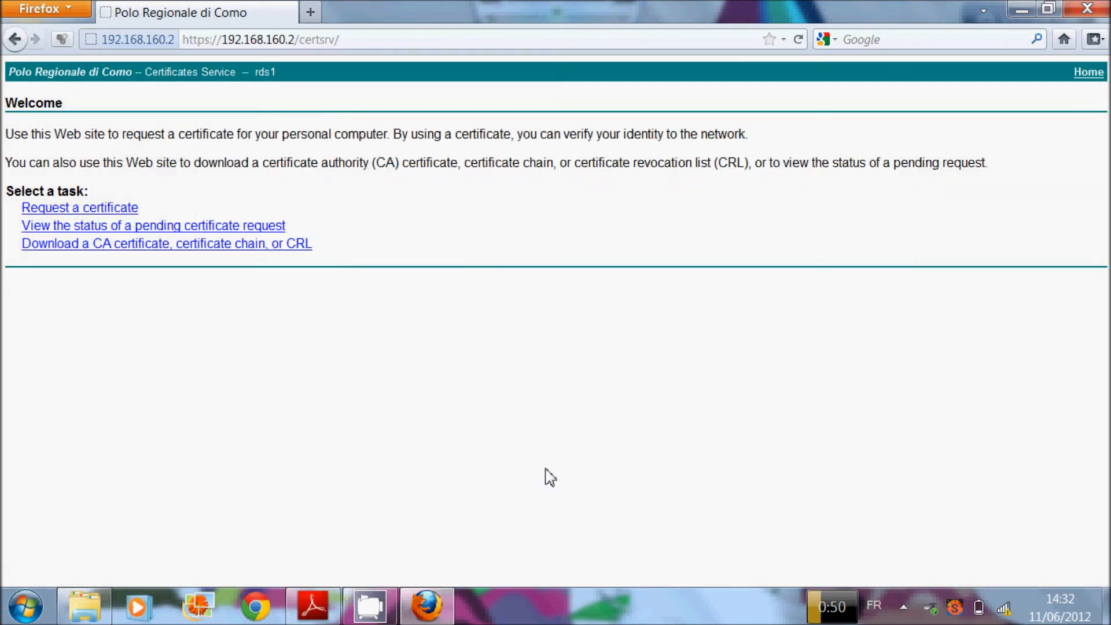
Step: Request a High Grade User Certificate and install the issued certificate into Firefox
{"action": "left_click", "coordinate": [104, 210]}
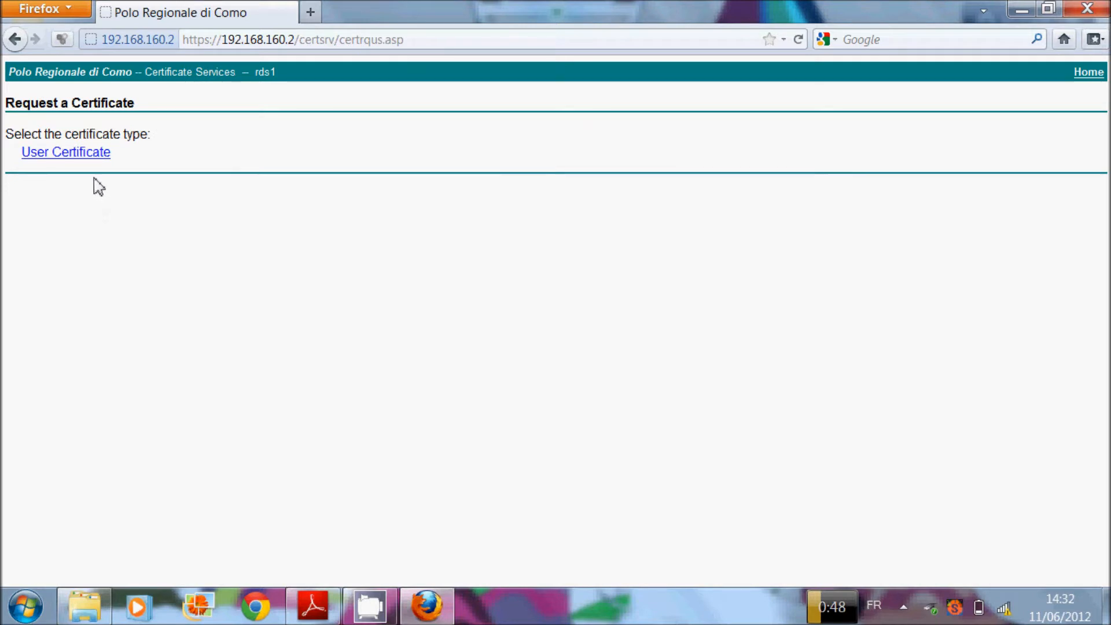
{"action": "left_click", "coordinate": [90, 154]}
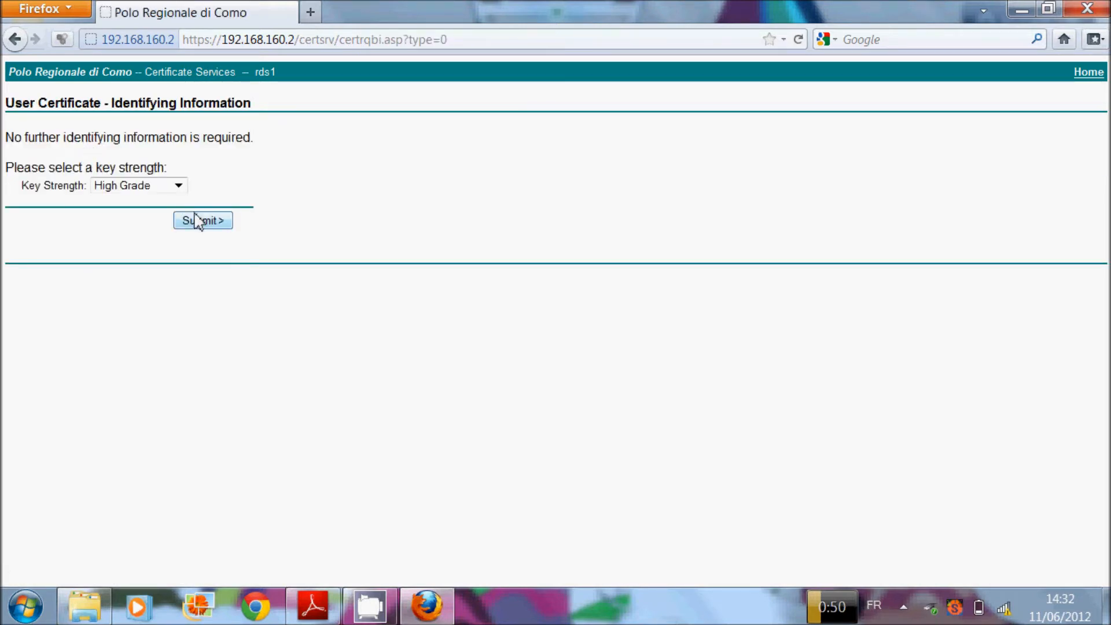
{"action": "left_click", "coordinate": [198, 222]}
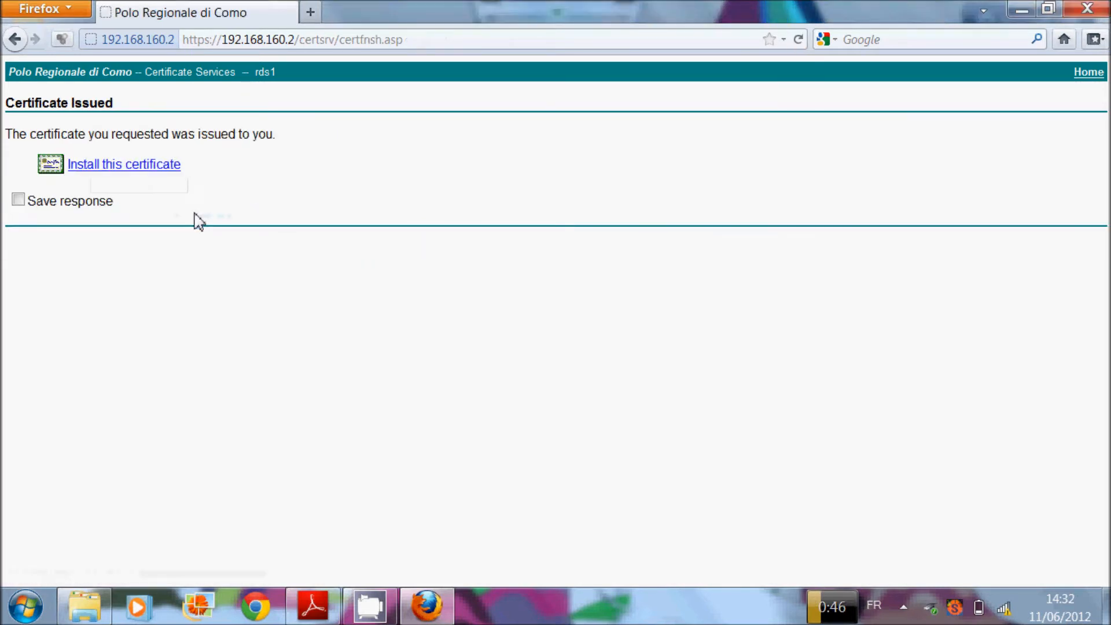
{"action": "left_click", "coordinate": [135, 167]}
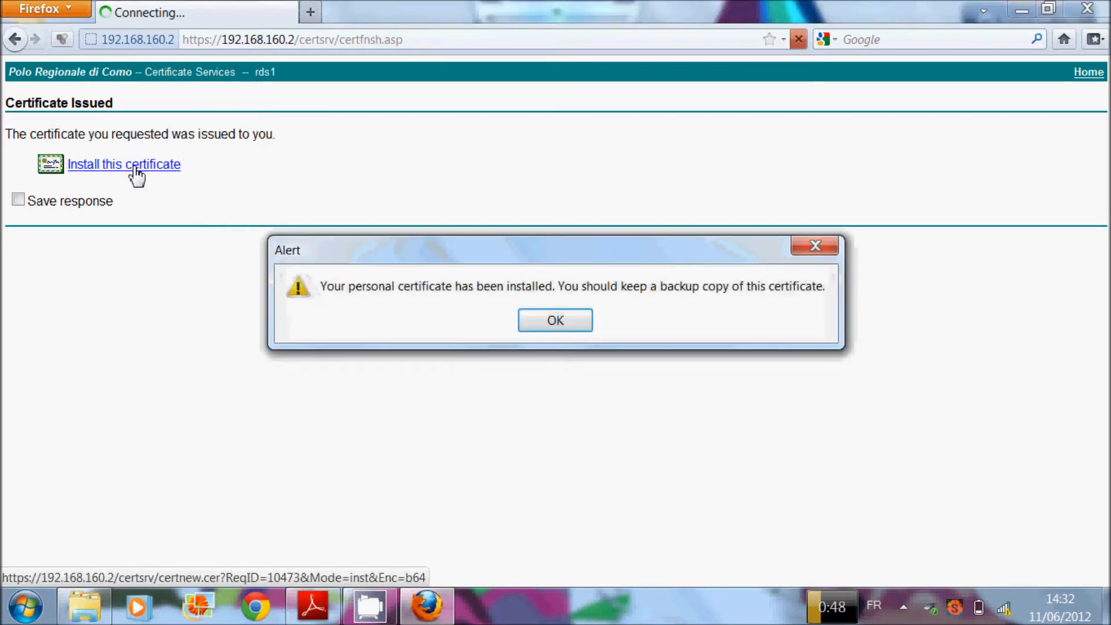
{"action": "key", "text": "Return"}
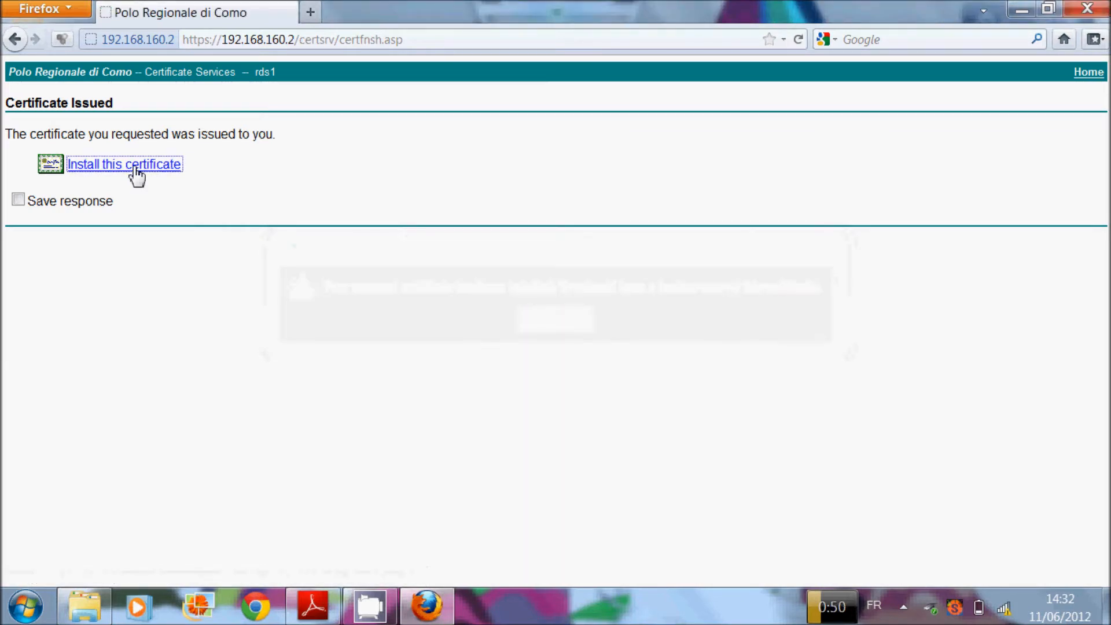
{"action": "left_click", "coordinate": [73, 10]}
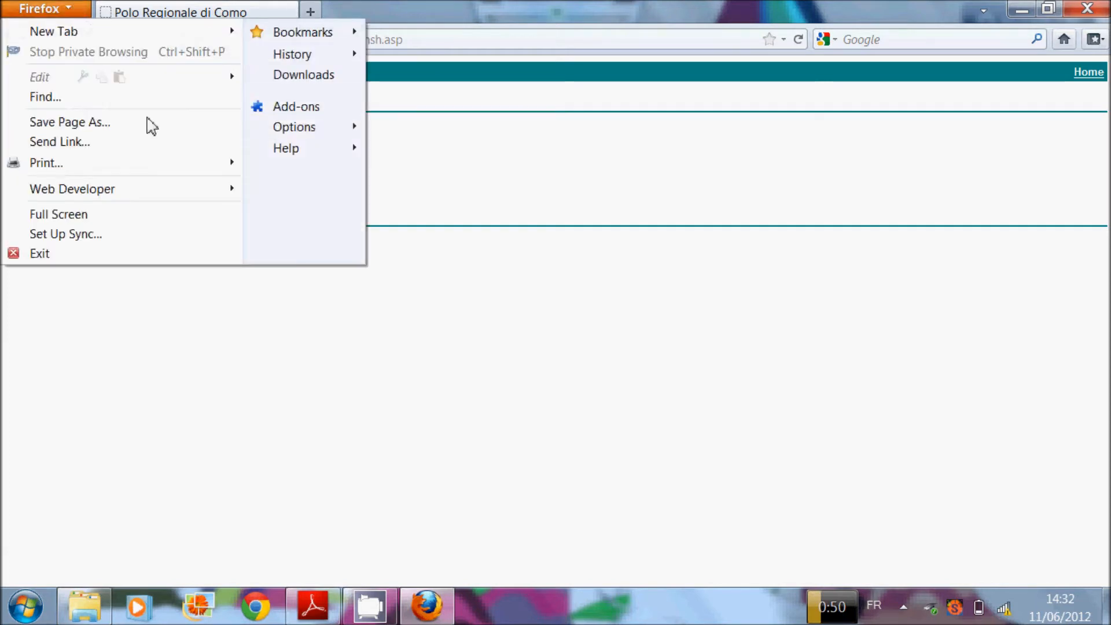
Step: Back up the rds1-issued personal certificate from Certificate Manager to the Desktop as 'certificate'
{"action": "mouse_move", "coordinate": [165, 162]}
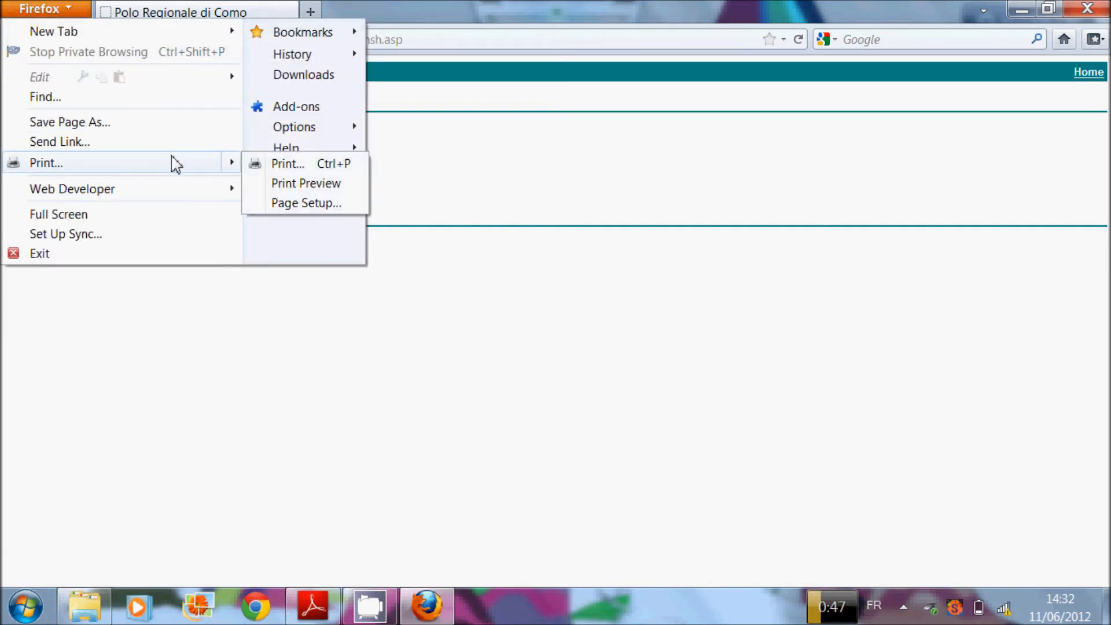
{"action": "left_click", "coordinate": [273, 133]}
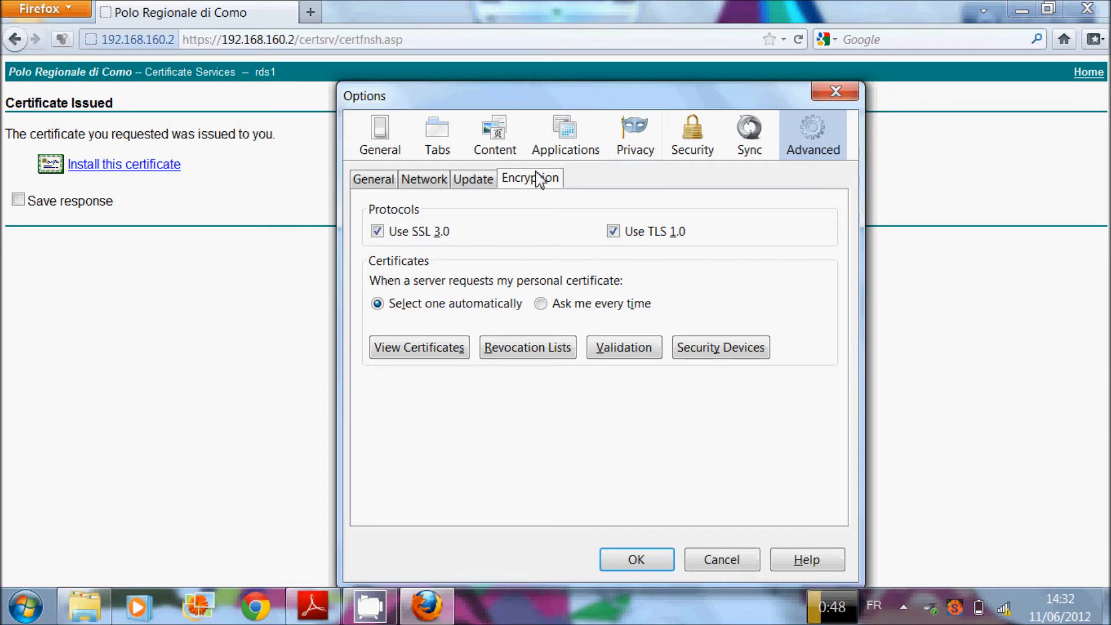
{"action": "left_click", "coordinate": [421, 349]}
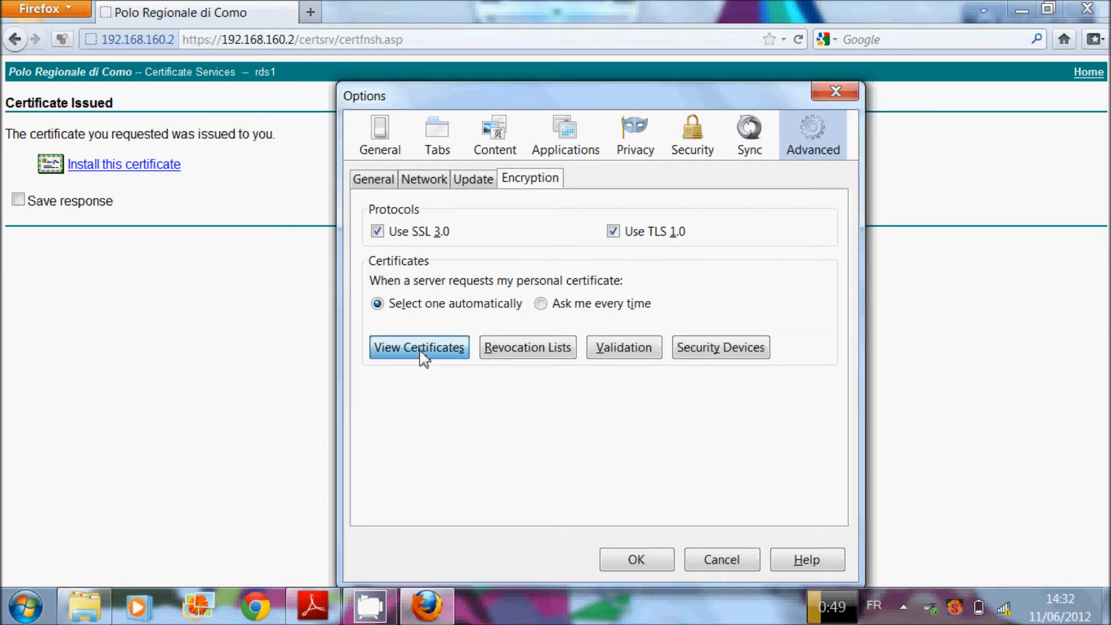
{"action": "left_click", "coordinate": [365, 225]}
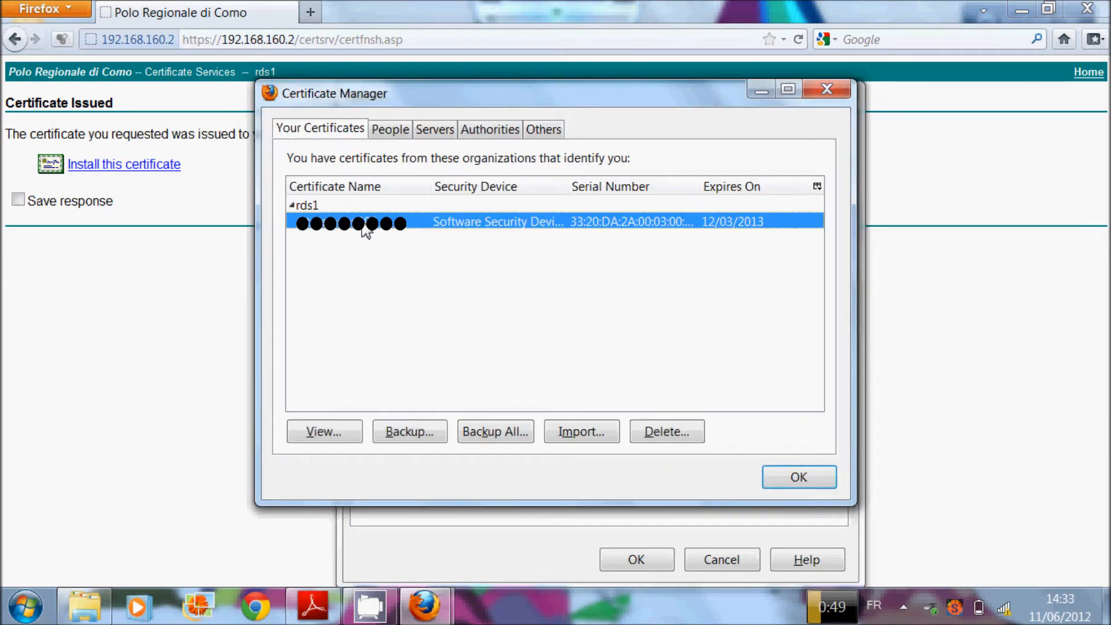
{"action": "left_click", "coordinate": [441, 438]}
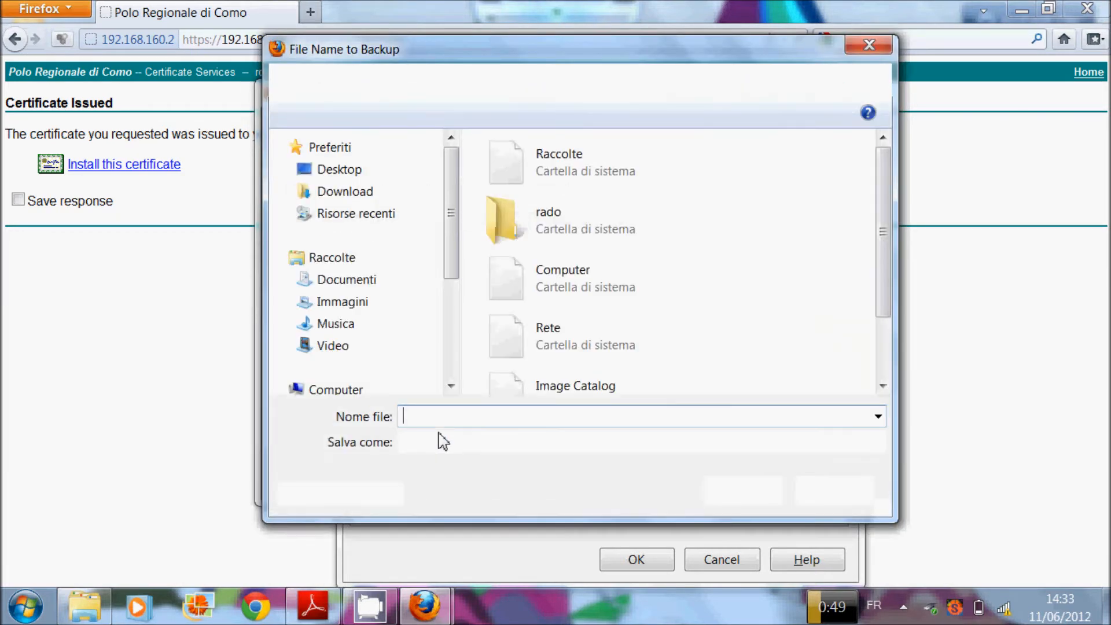
{"action": "left_click", "coordinate": [373, 175]}
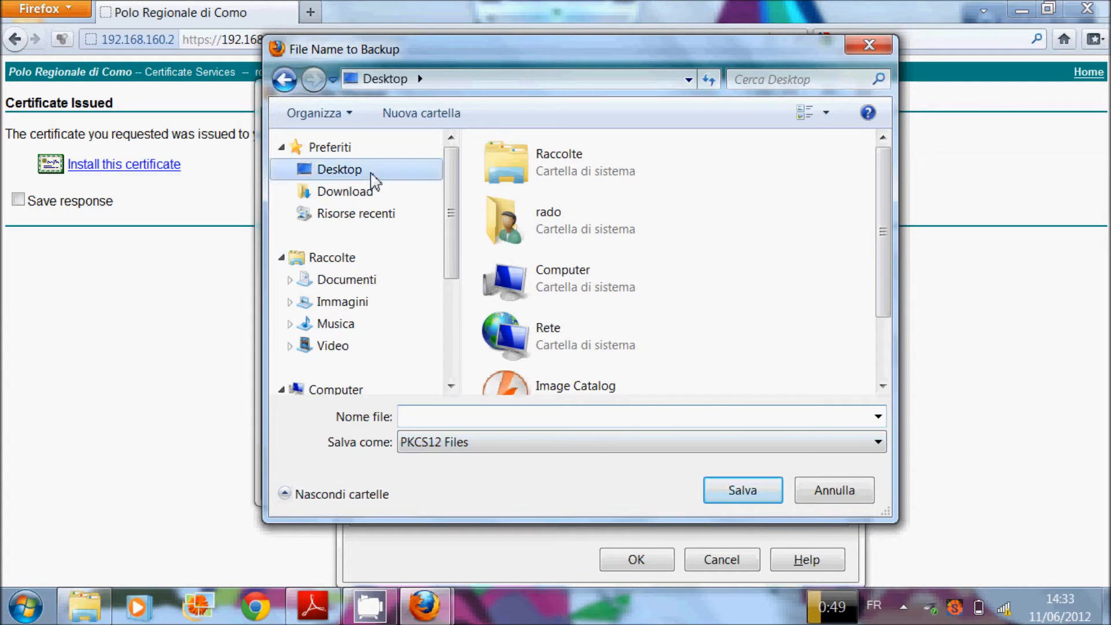
{"action": "left_click", "coordinate": [440, 417]}
{"action": "type", "text": "ce"}
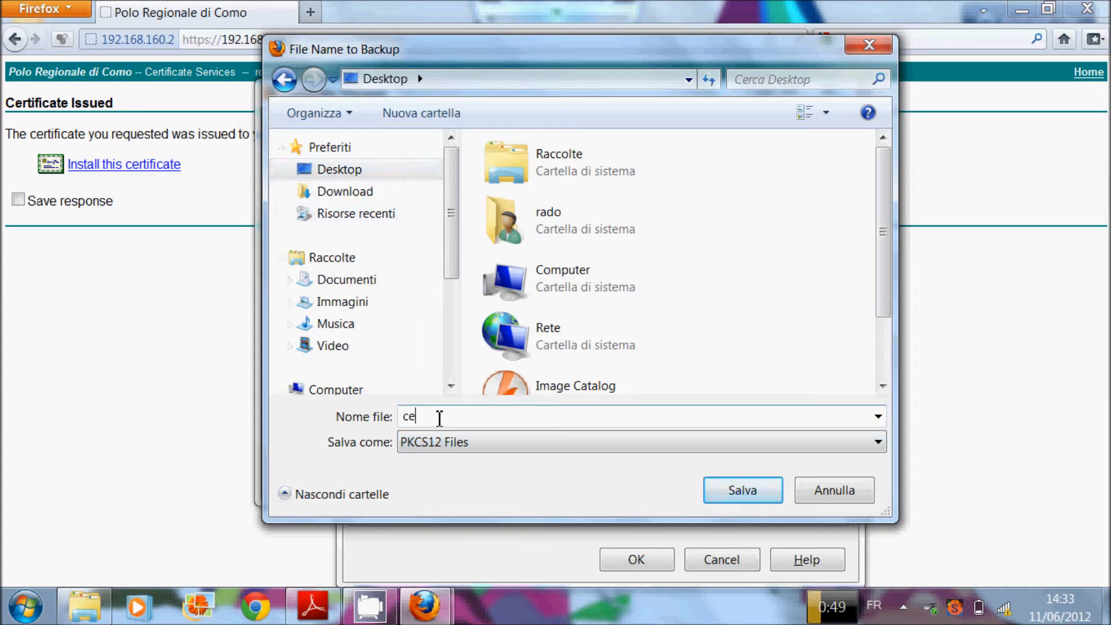
{"action": "type", "text": "rtificate"}
{"action": "left_click", "coordinate": [718, 492]}
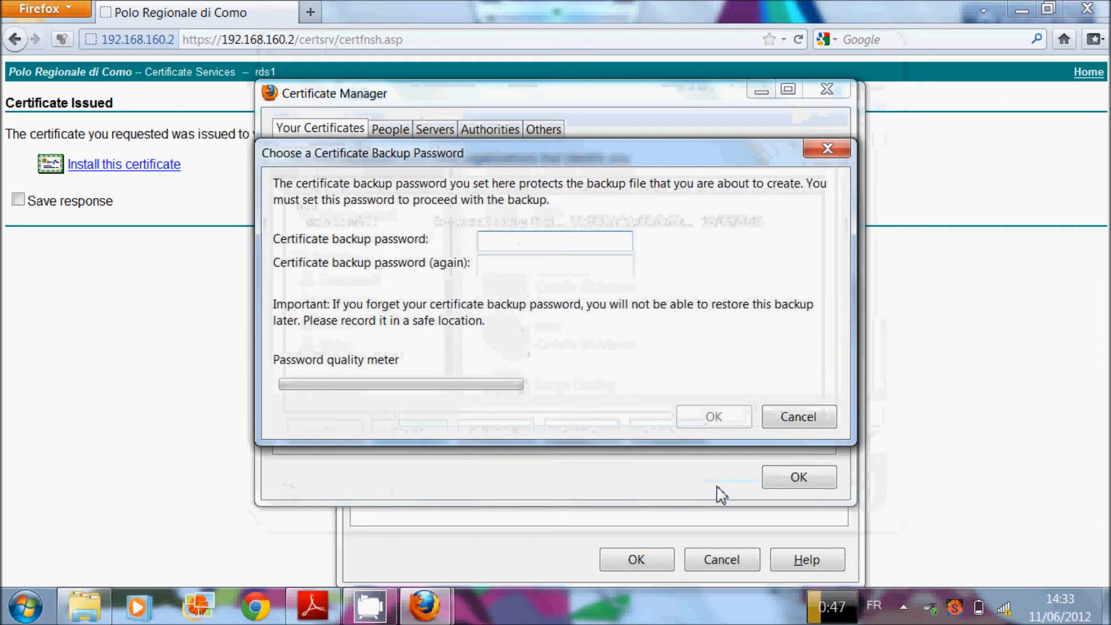
Step: Protect the backup with a confirmed password, then close Options and minimize Firefox
{"action": "type", "text": "******"}
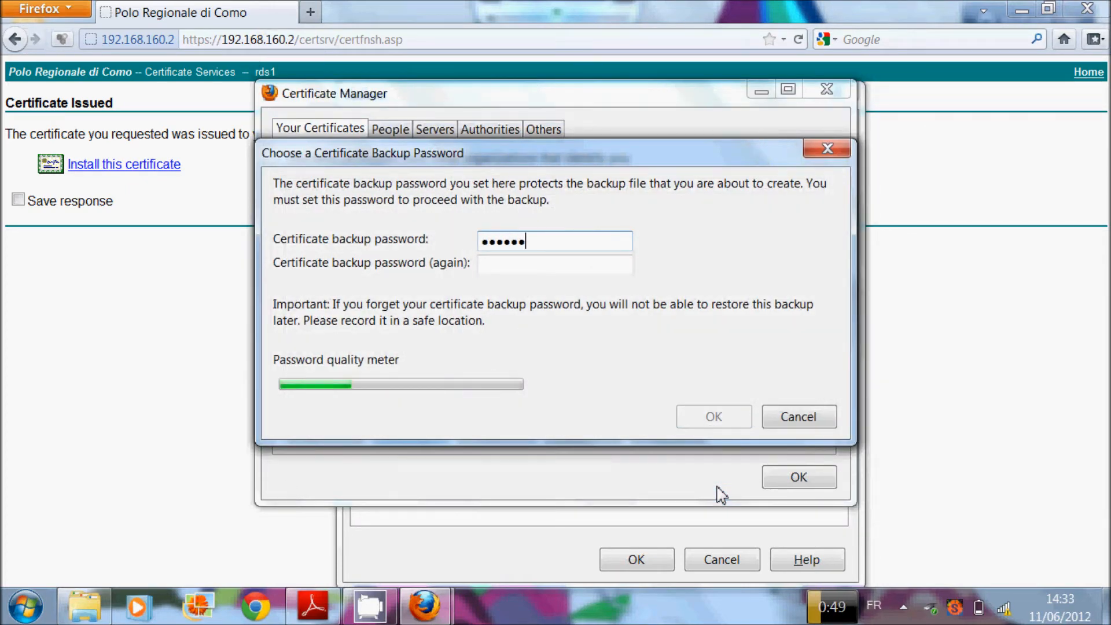
{"action": "type", "text": "****"}
{"action": "key", "text": "Tab"}
{"action": "type", "text": "*****"}
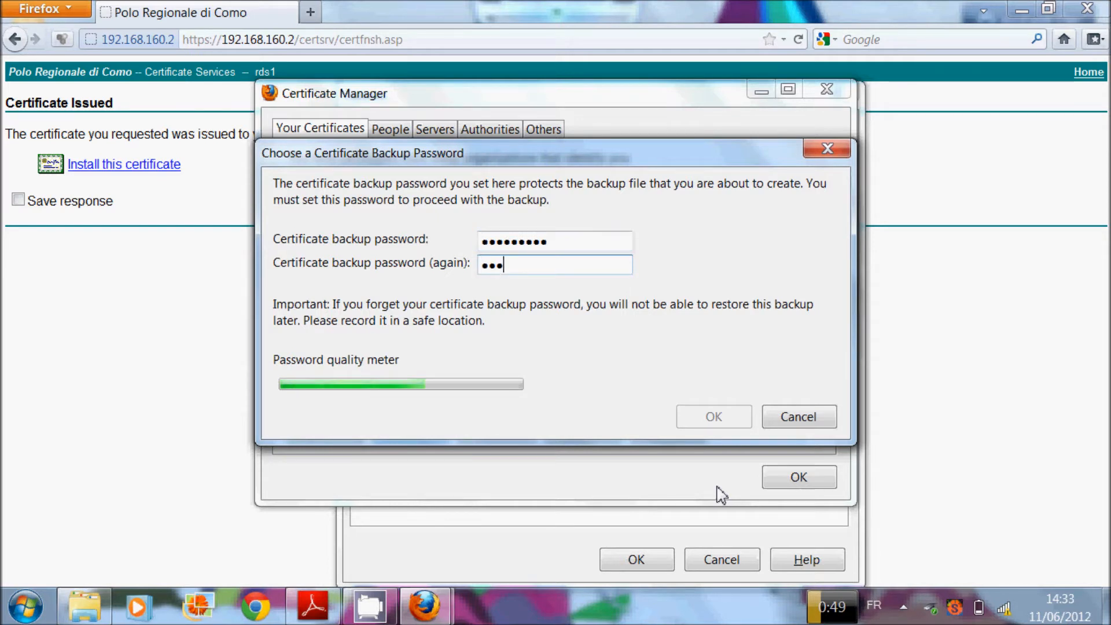
{"action": "type", "text": "*****"}
{"action": "key", "text": "Tab"}
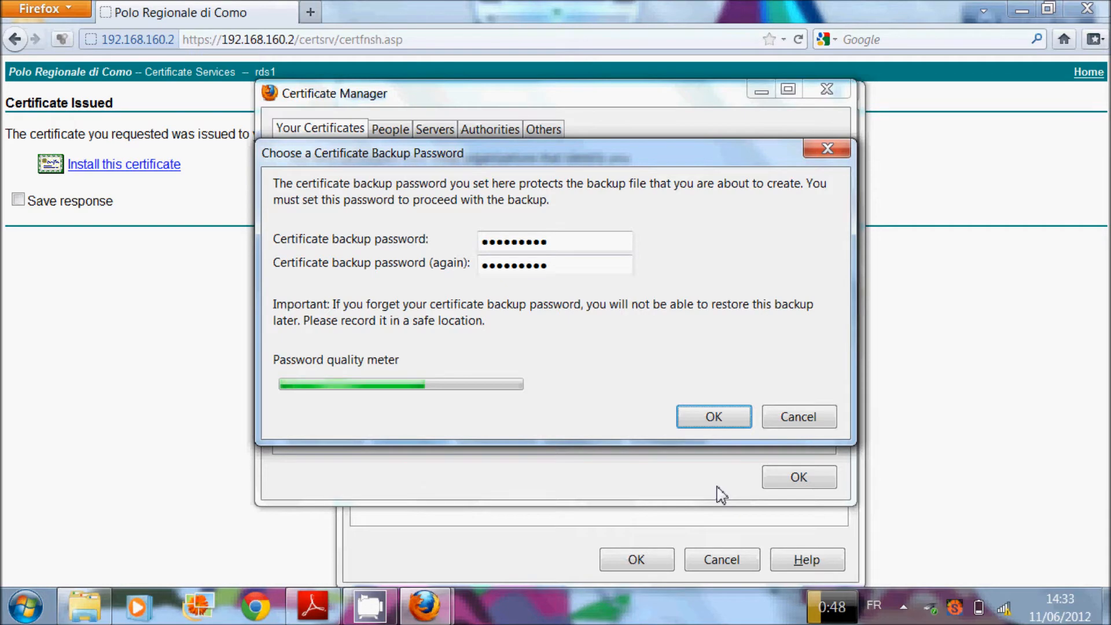
{"action": "left_click", "coordinate": [714, 417]}
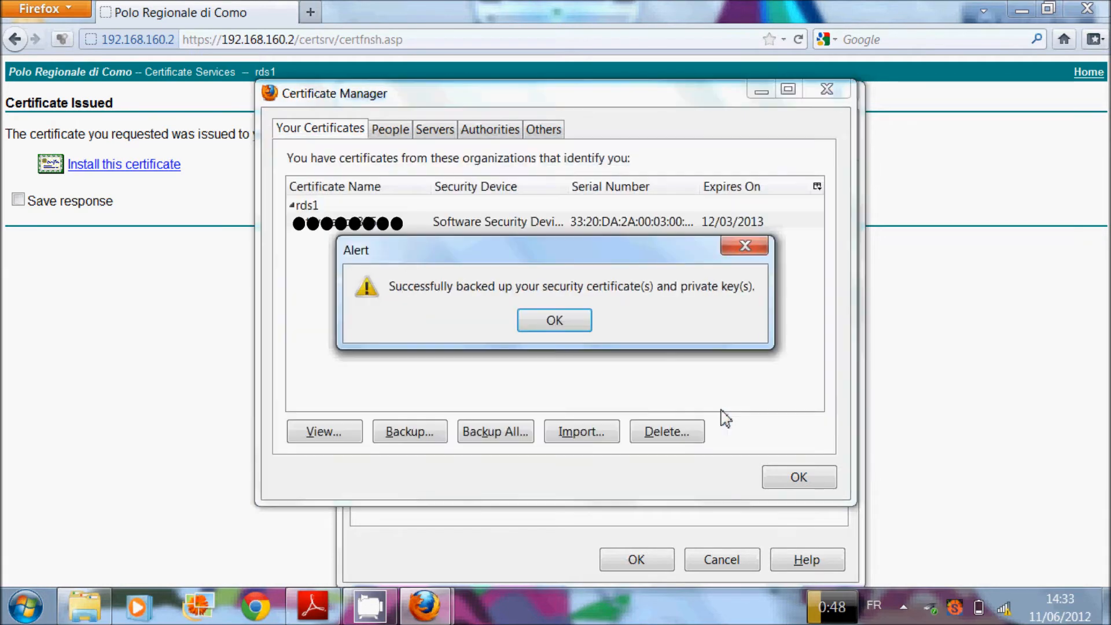
{"action": "left_click", "coordinate": [564, 321]}
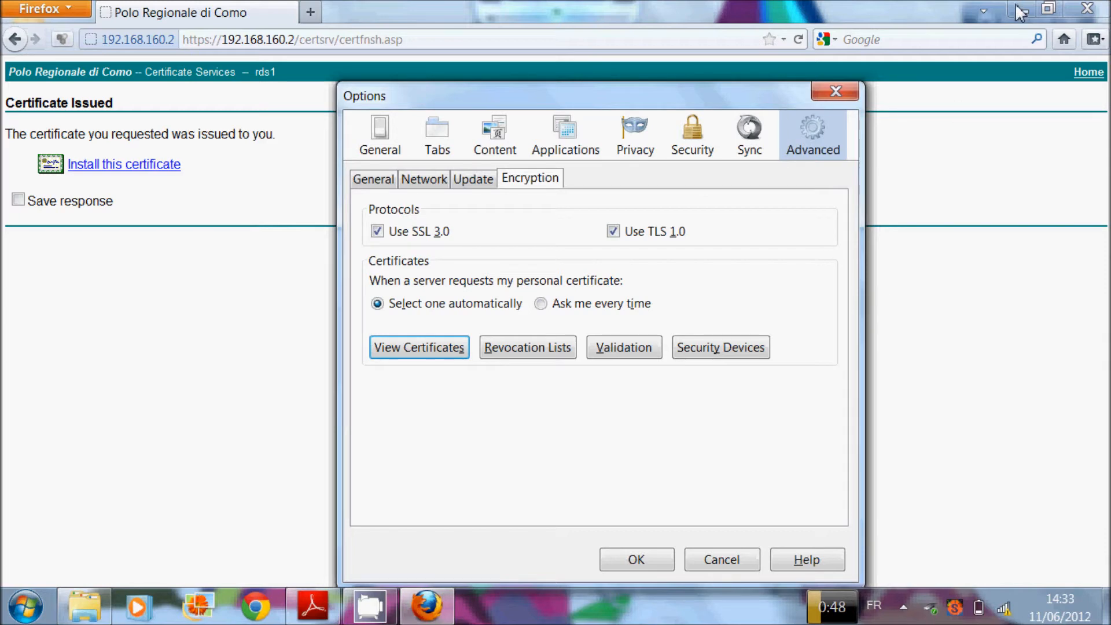
{"action": "left_click", "coordinate": [831, 93]}
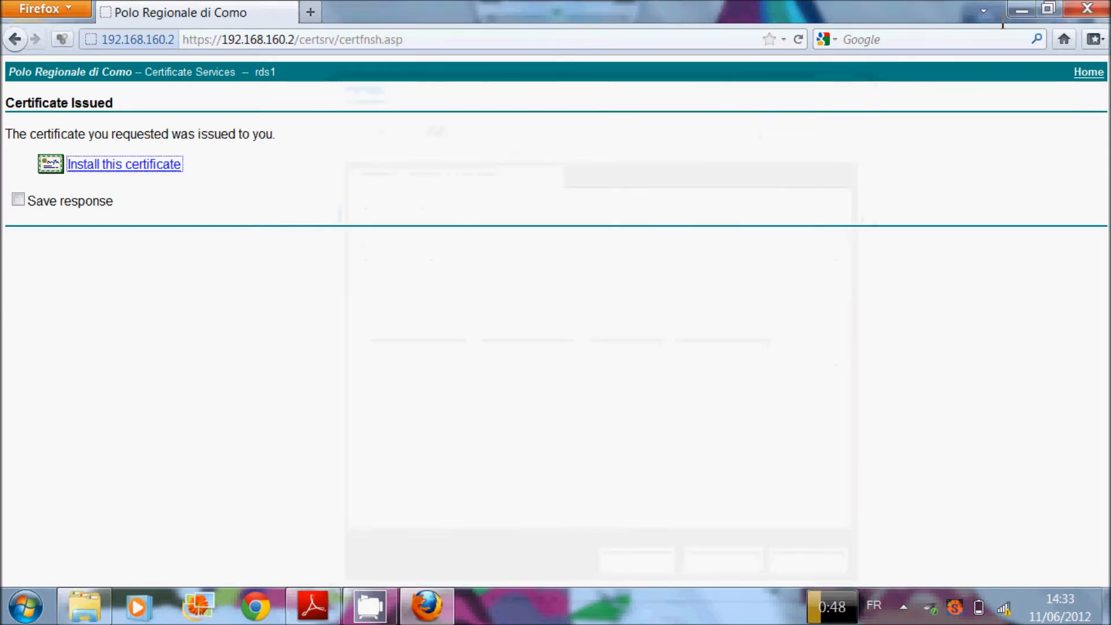
{"action": "left_click", "coordinate": [1022, 11]}
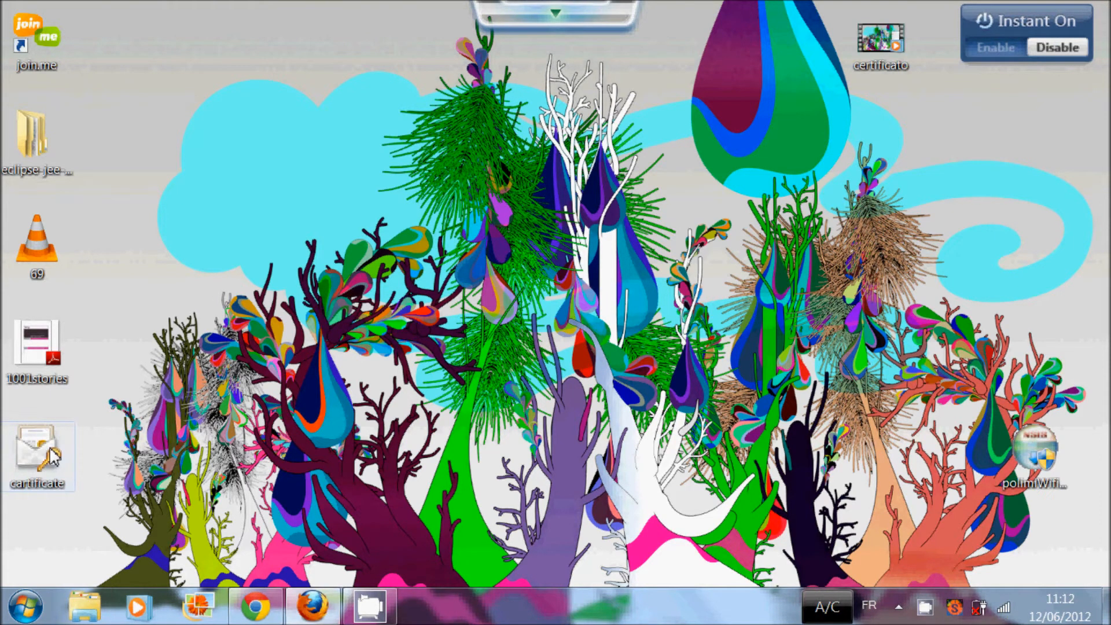
Step: Open the desktop certificate file in the Certificate Import Wizard and advance to the password page
{"action": "left_click_drag", "start_coordinate": [54, 457], "coordinate": [252, 145]}
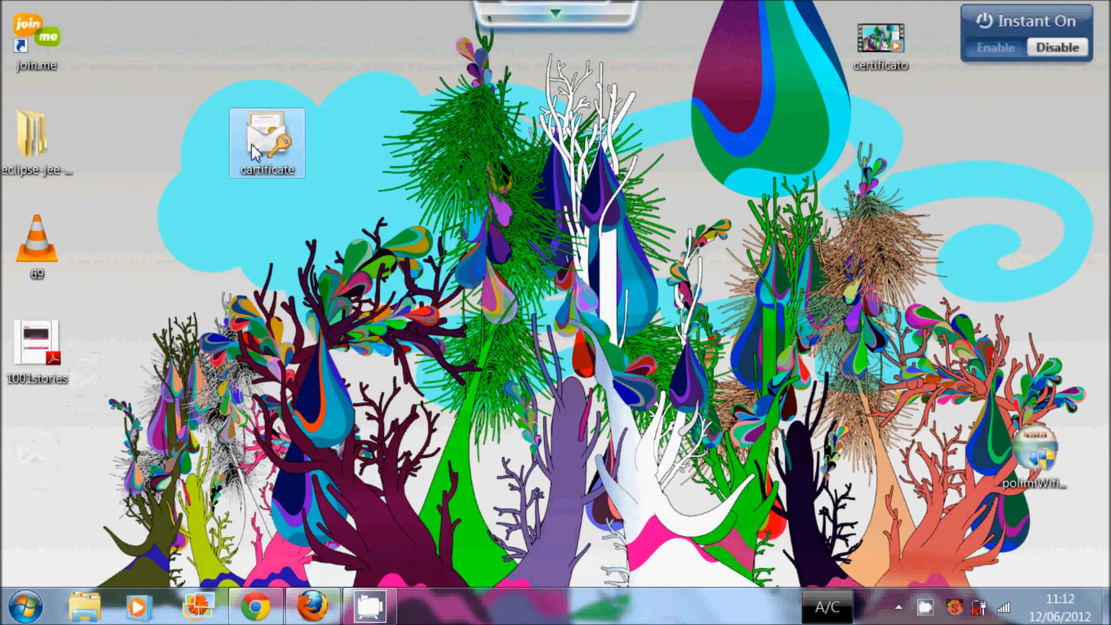
{"action": "double_click", "coordinate": [282, 152]}
{"action": "left_click", "coordinate": [409, 488]}
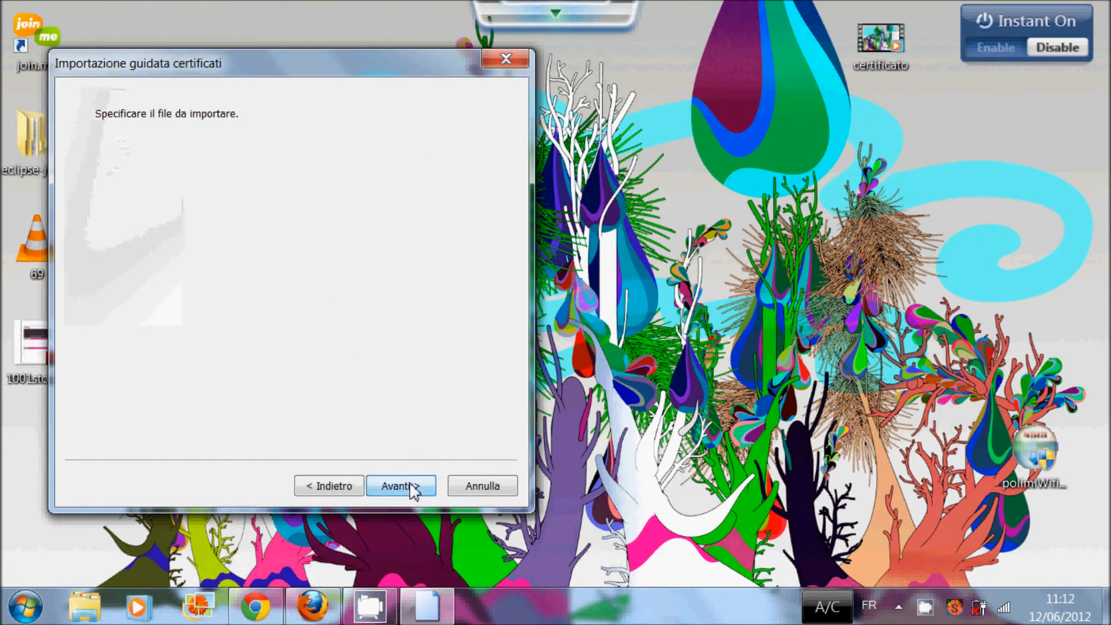
{"action": "left_click", "coordinate": [411, 488]}
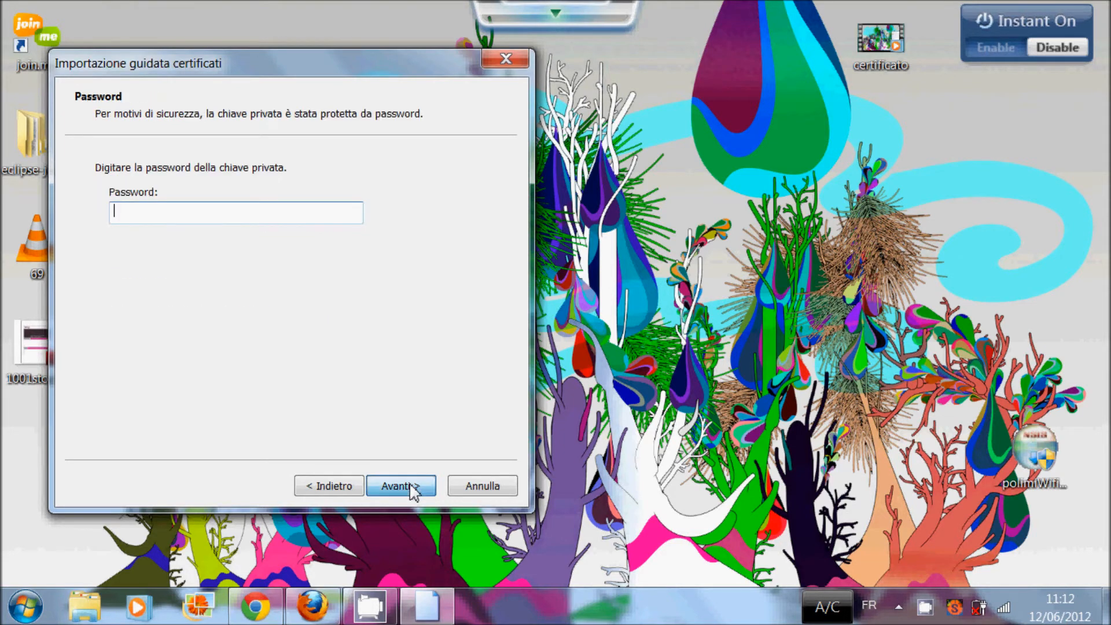
Step: Enter the private key password, keep automatic store selection, finish, and acknowledge 'Importazione completata'
{"action": "type", "text": "123456789"}
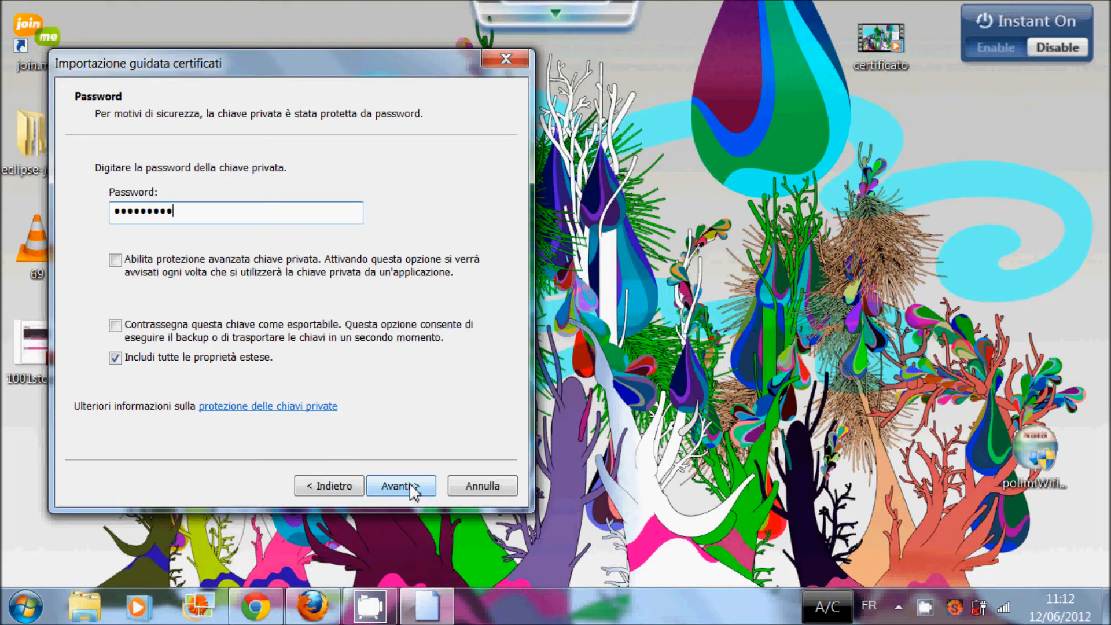
{"action": "left_click", "coordinate": [412, 488]}
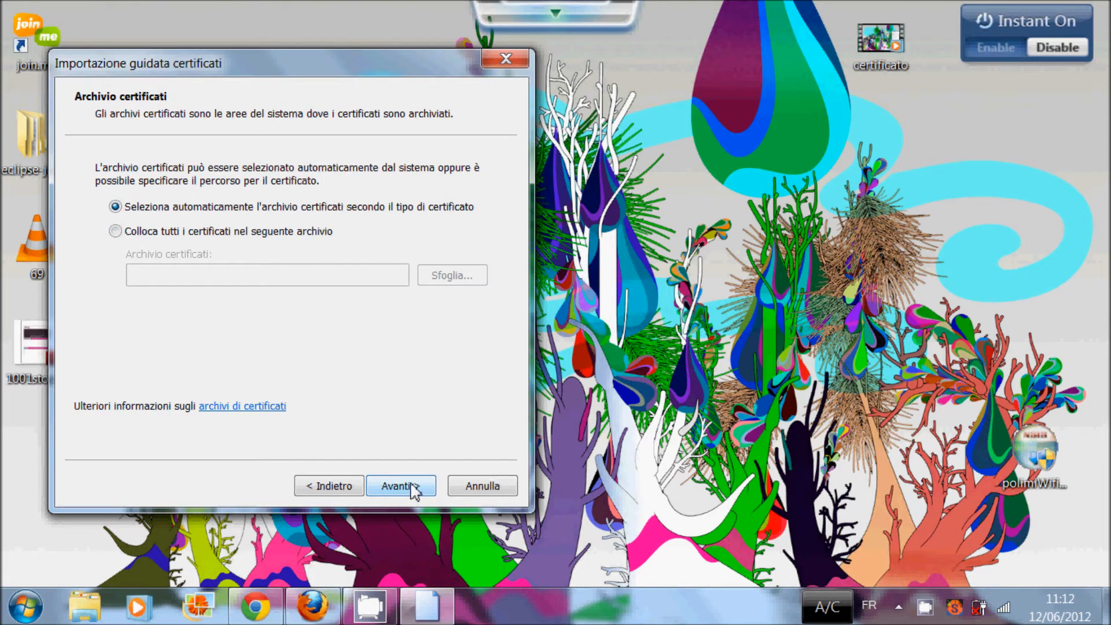
{"action": "left_click", "coordinate": [414, 490]}
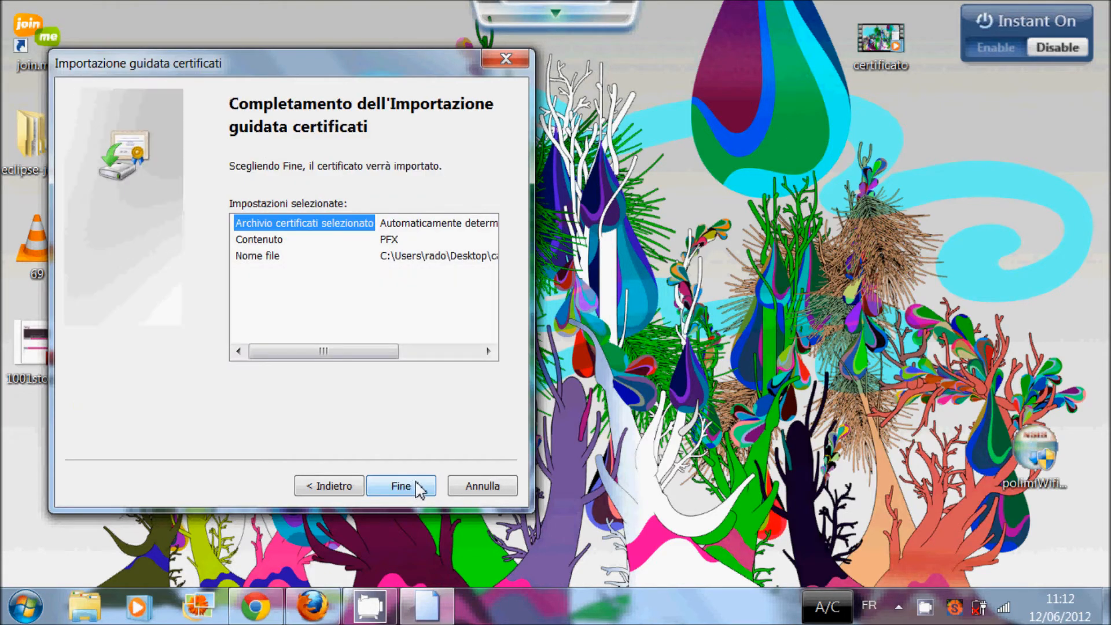
{"action": "left_click", "coordinate": [419, 485]}
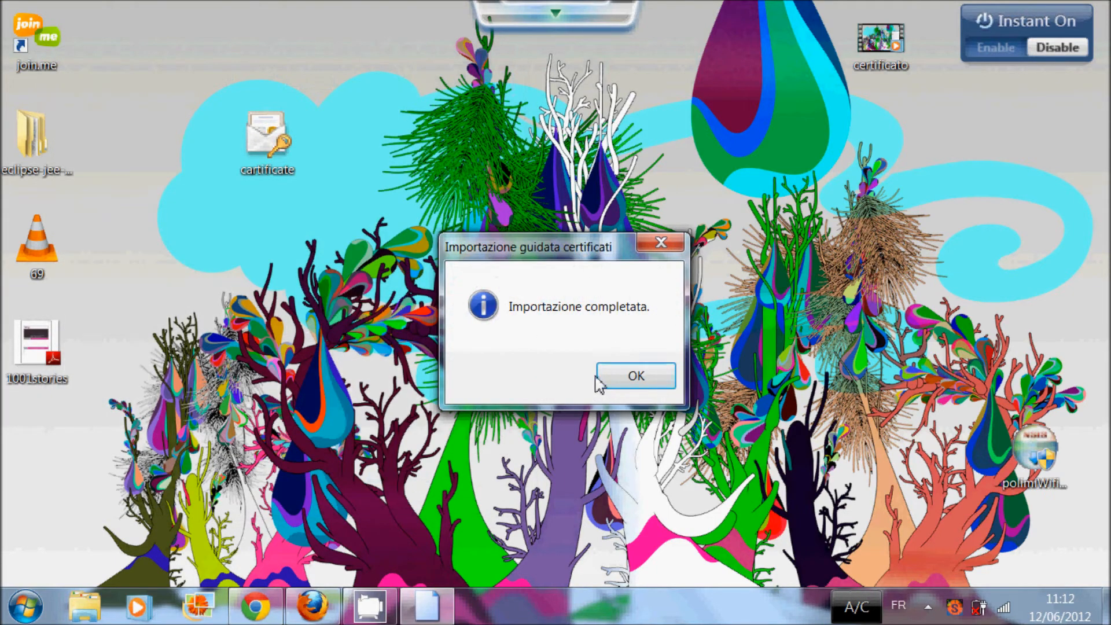
{"action": "left_click", "coordinate": [613, 377]}
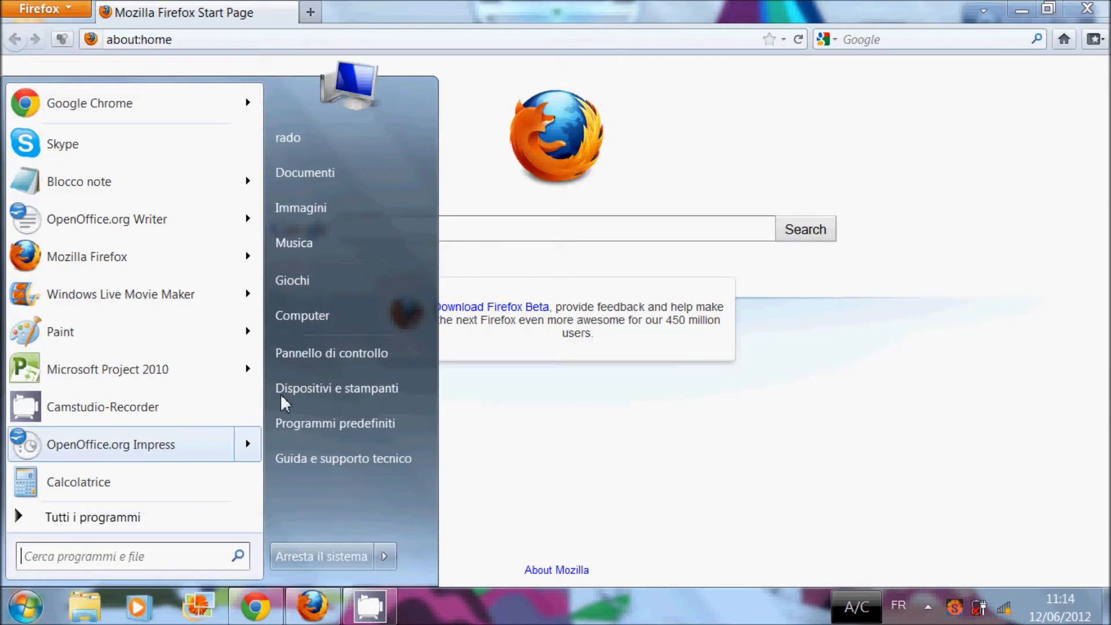
Step: Go through Rete e Internet and Centro connessioni to Gestisci reti wireless, then choose Aggiungi
{"action": "left_click", "coordinate": [300, 355]}
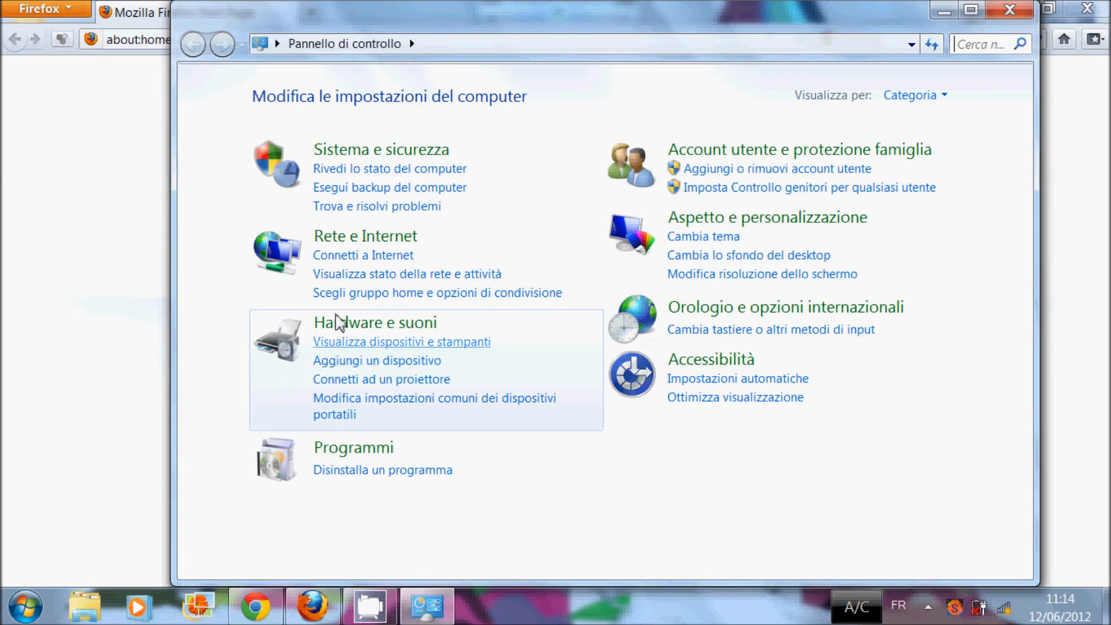
{"action": "left_click", "coordinate": [362, 237]}
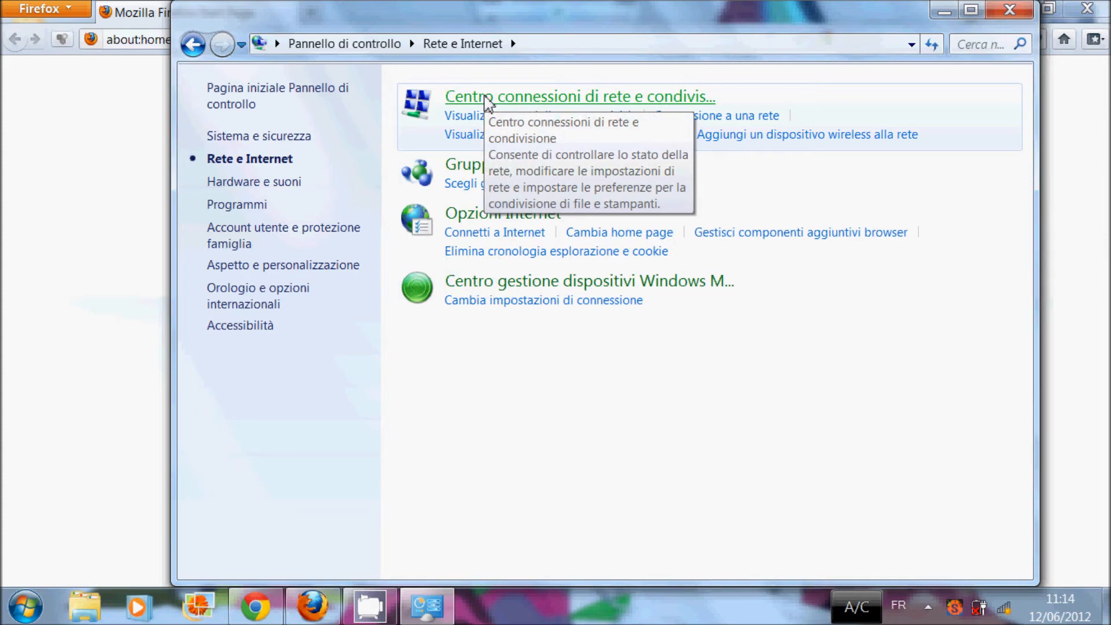
{"action": "left_click", "coordinate": [488, 103]}
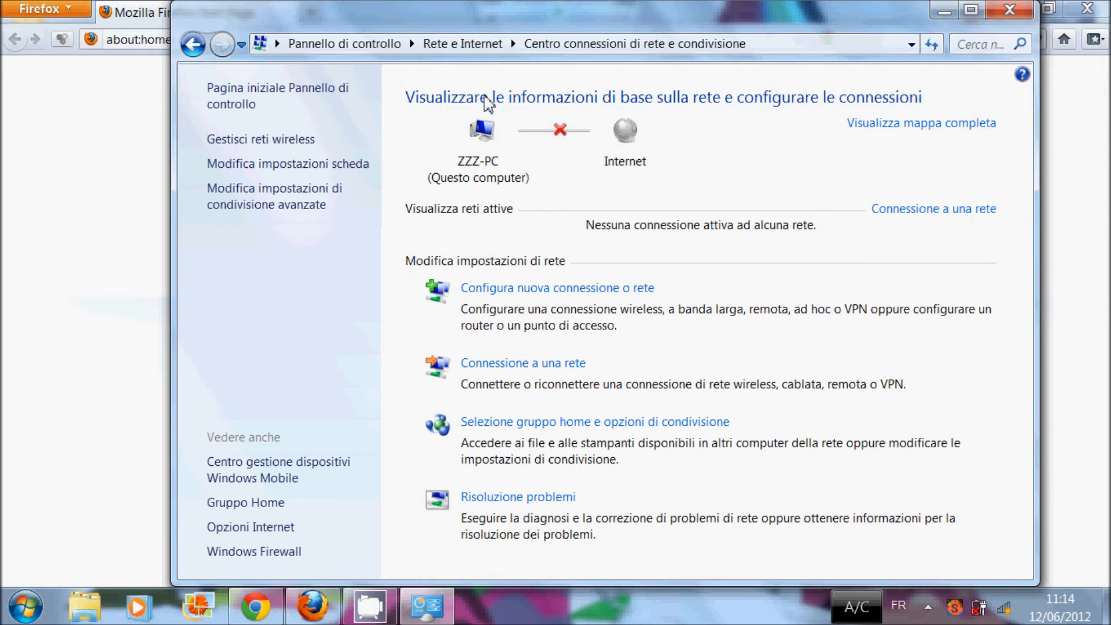
{"action": "left_click", "coordinate": [286, 139]}
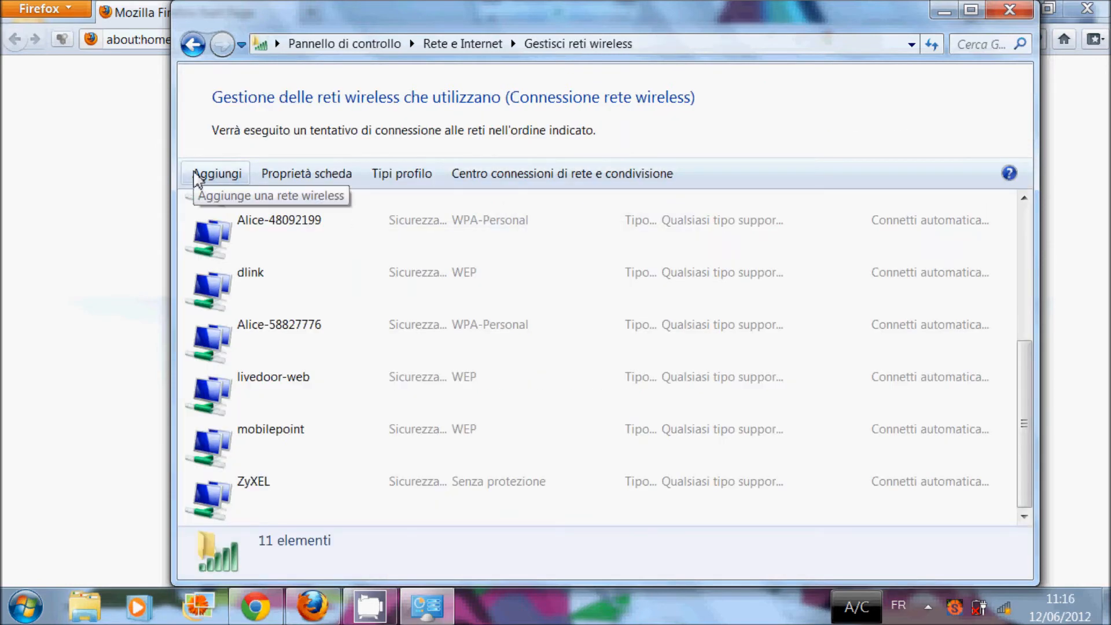
{"action": "left_click", "coordinate": [197, 175]}
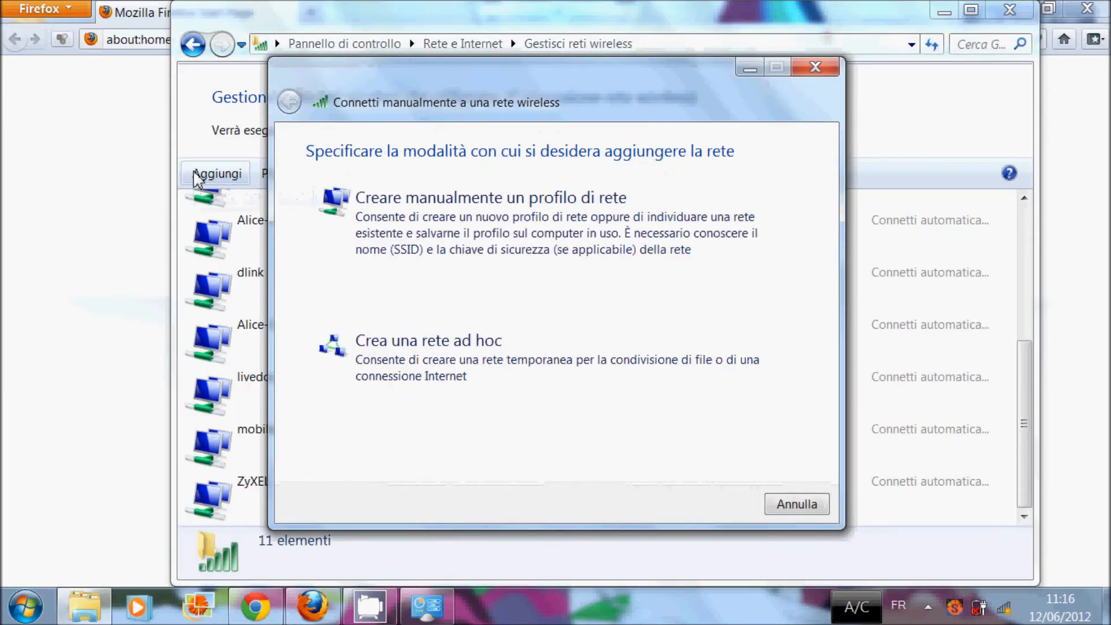
Step: Manually create the PoliCo-Auth profile with WPA-Enterprise, TKIP encryption and automatic connection
{"action": "left_click", "coordinate": [464, 222]}
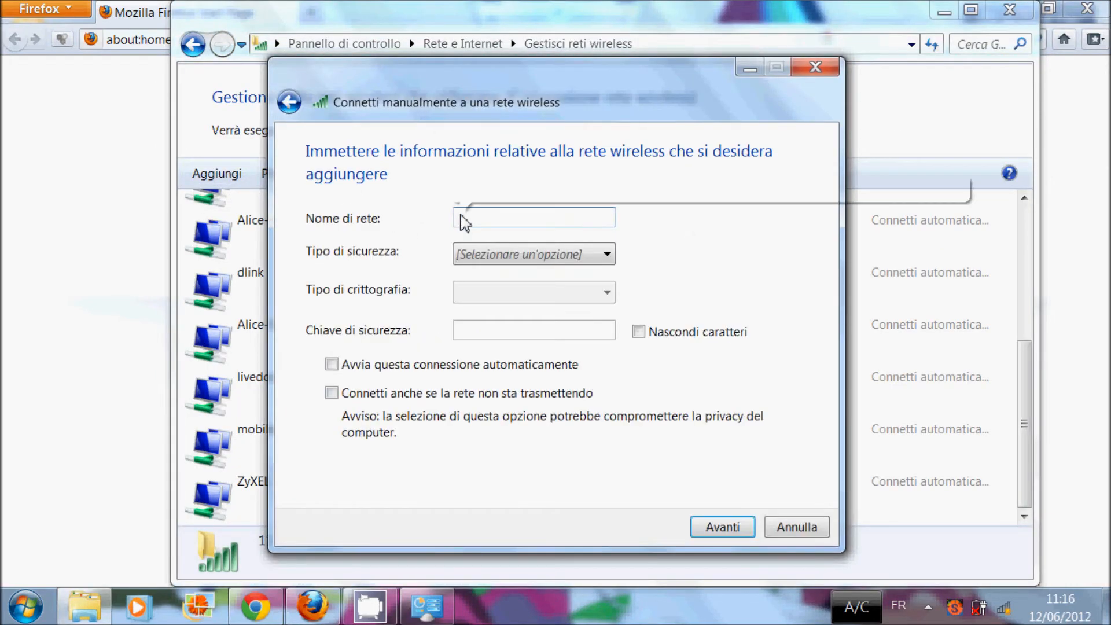
{"action": "type", "text": "Folo"}
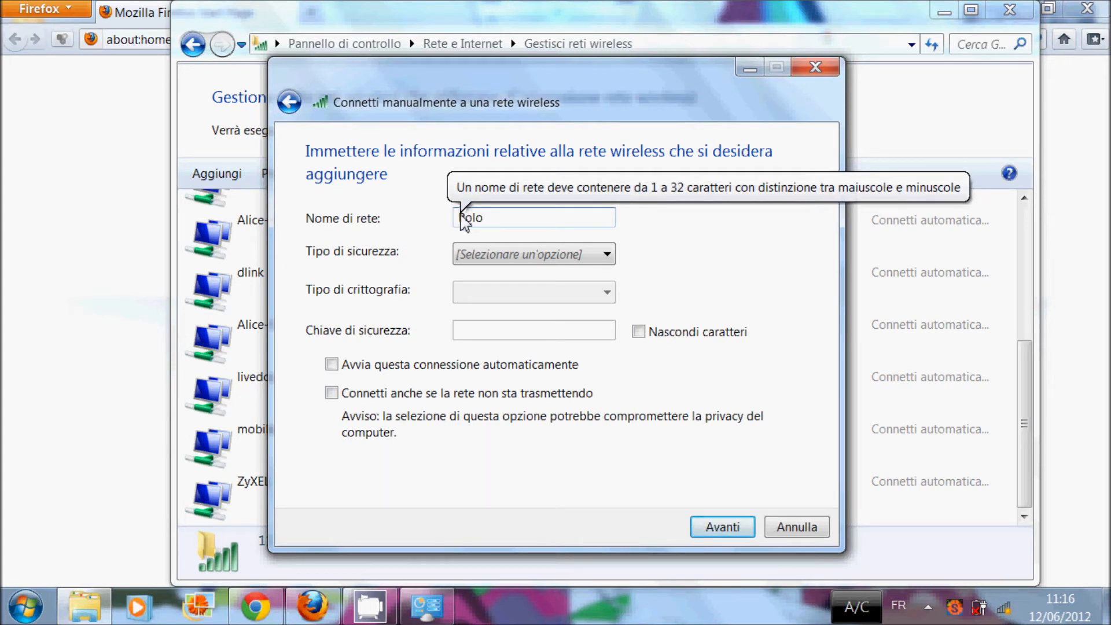
{"action": "type", "text": "iCo-"}
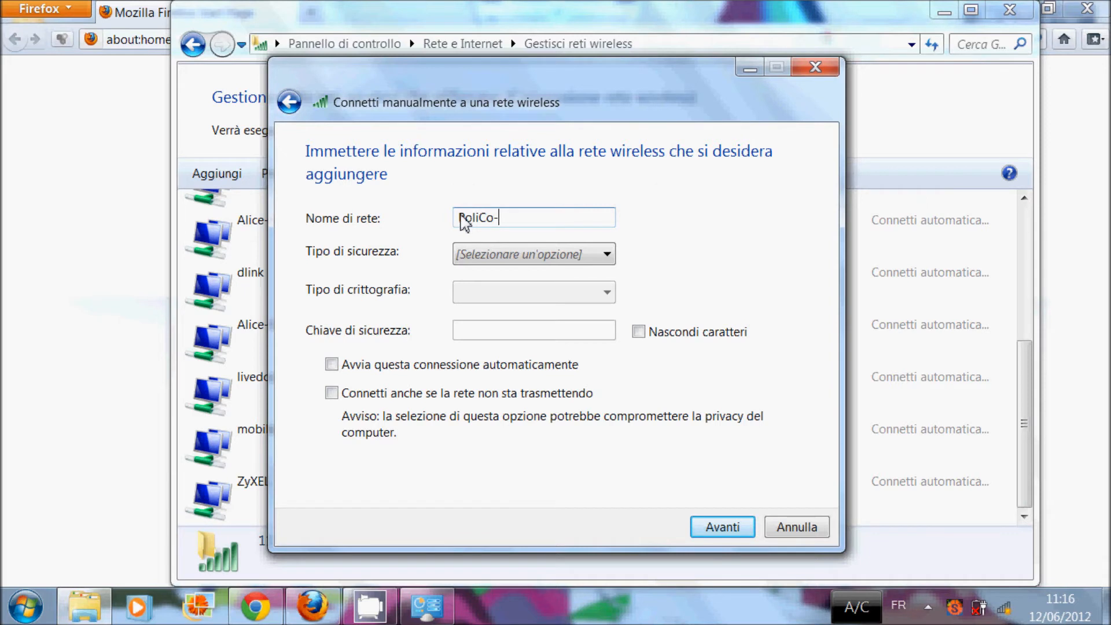
{"action": "type", "text": "Auth"}
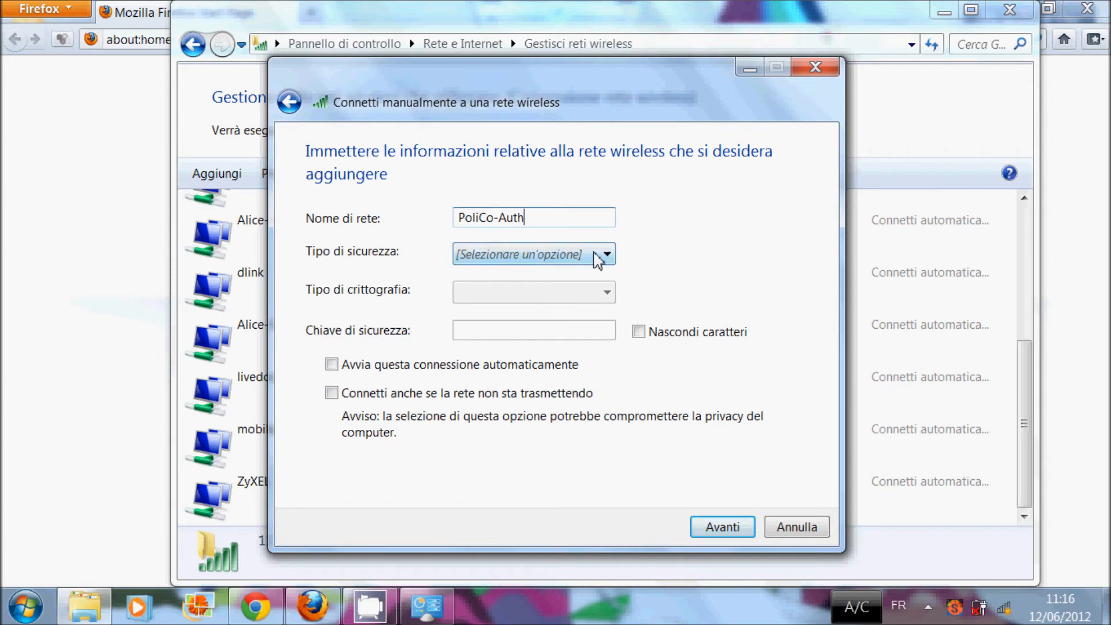
{"action": "left_click", "coordinate": [599, 255]}
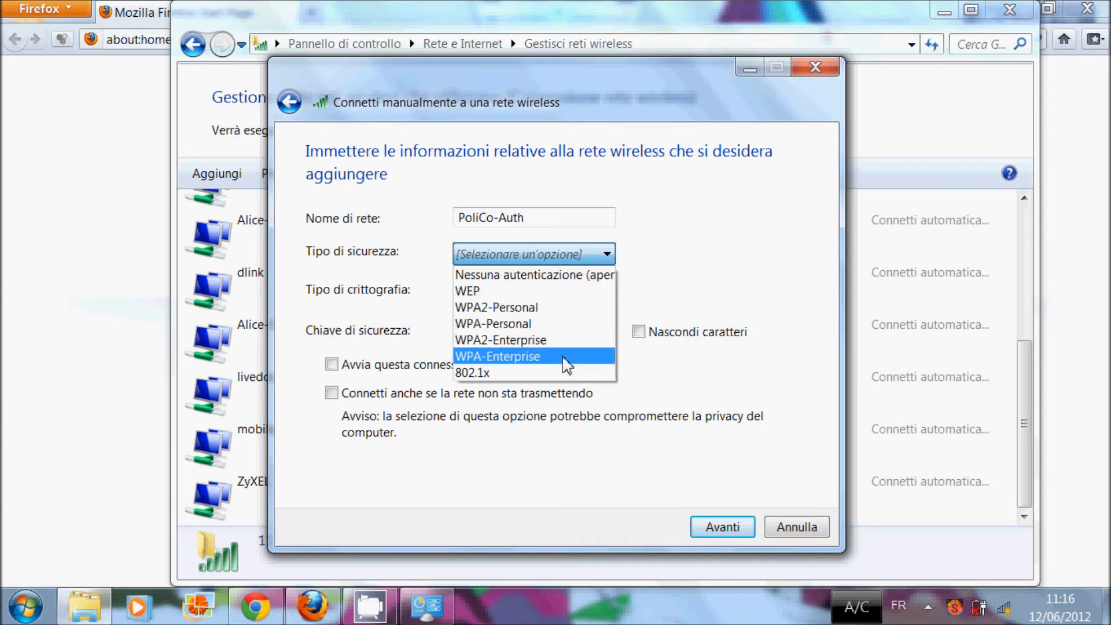
{"action": "left_click", "coordinate": [565, 357]}
{"action": "left_click", "coordinate": [566, 365]}
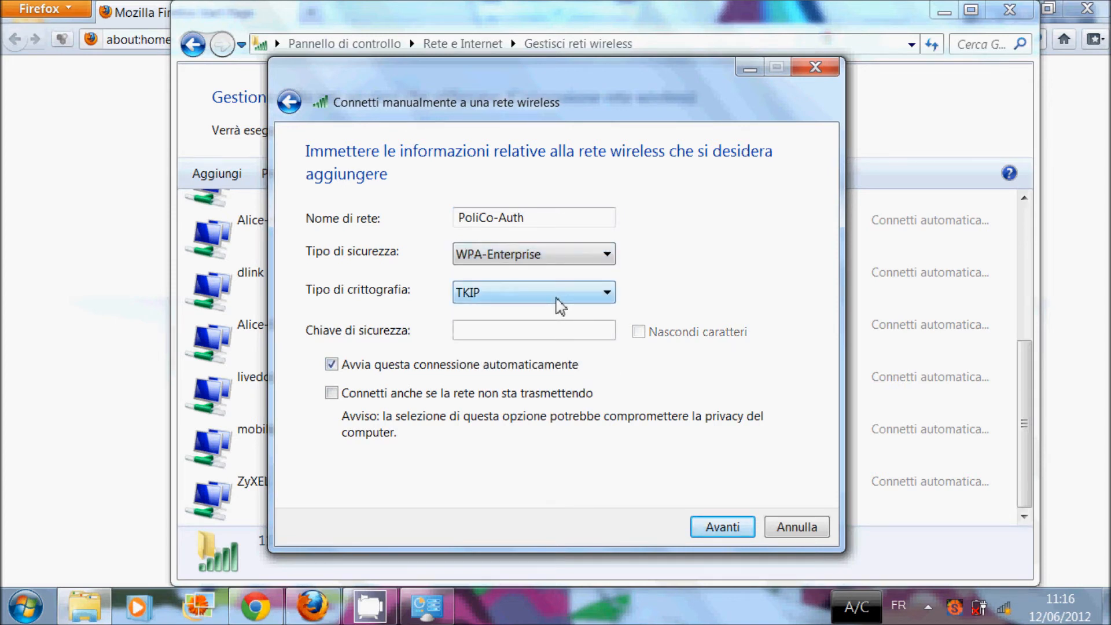
{"action": "left_click", "coordinate": [559, 305]}
{"action": "left_click", "coordinate": [553, 317]}
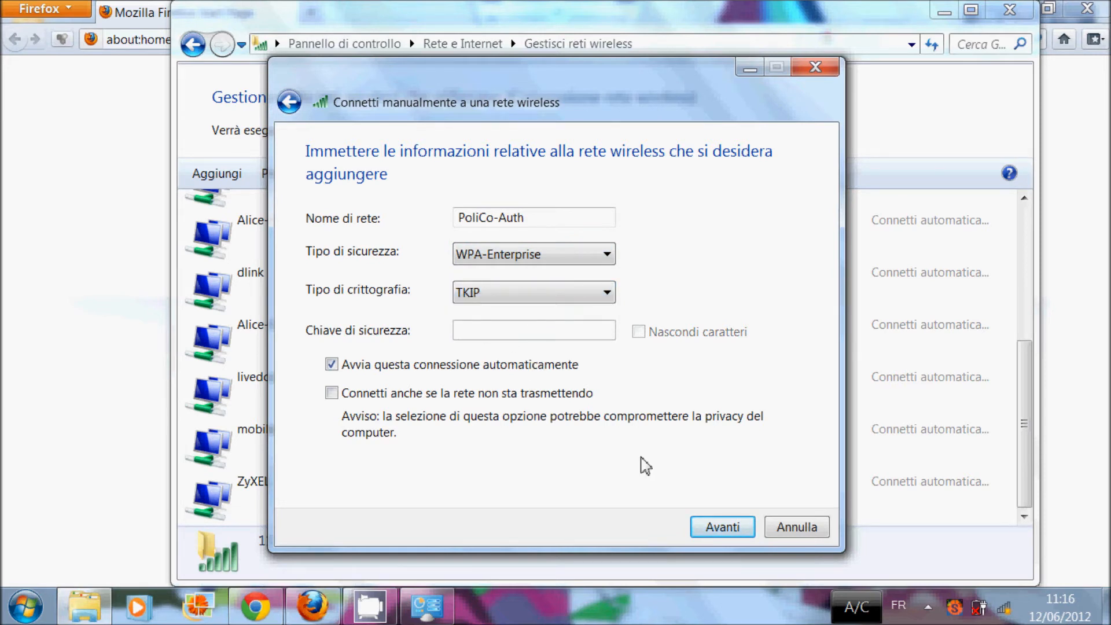
{"action": "left_click", "coordinate": [722, 527]}
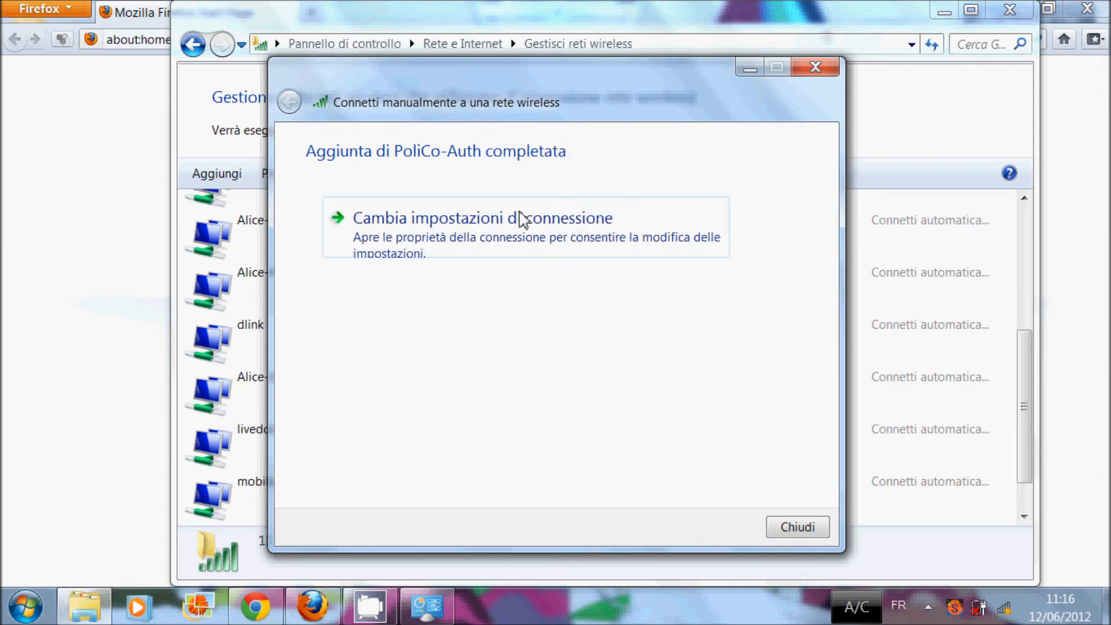
Step: Open PoliCo-Auth's connection settings on the Sicurezza tab, keeping 'Microsoft: PEAP (Protected EAP)' as authentication
{"action": "left_click", "coordinate": [440, 250]}
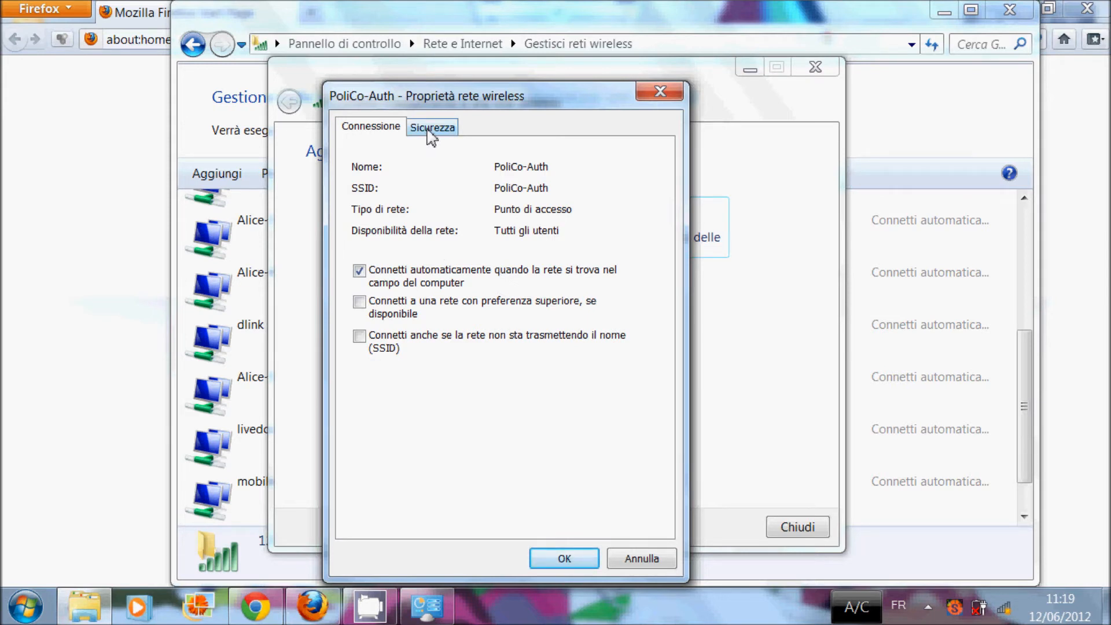
{"action": "left_click", "coordinate": [431, 128]}
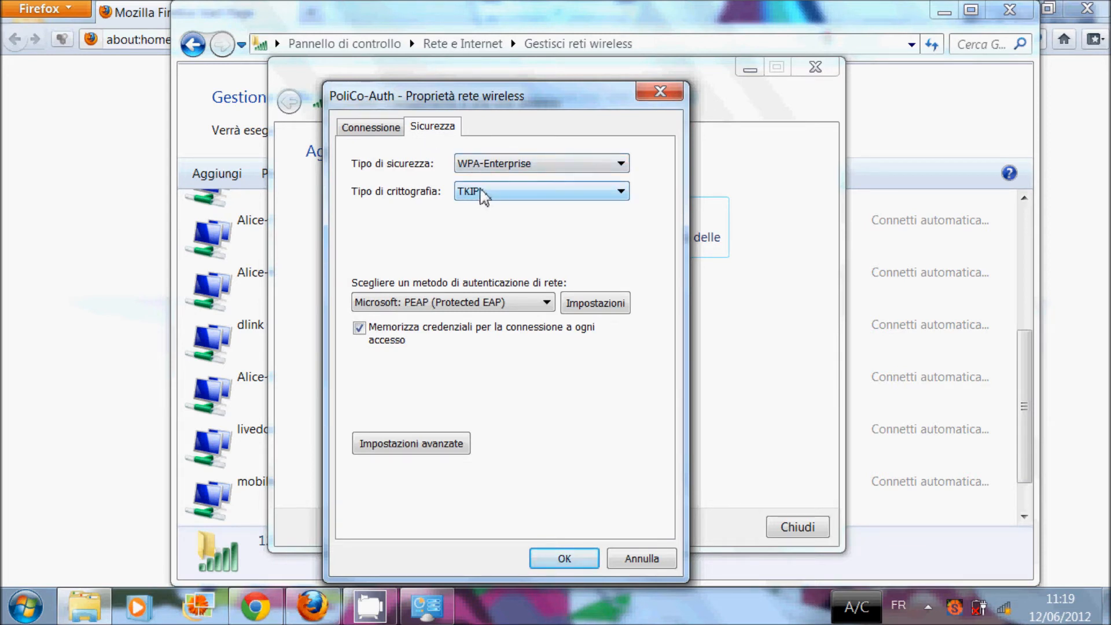
{"action": "left_click", "coordinate": [542, 307]}
{"action": "left_click", "coordinate": [529, 342]}
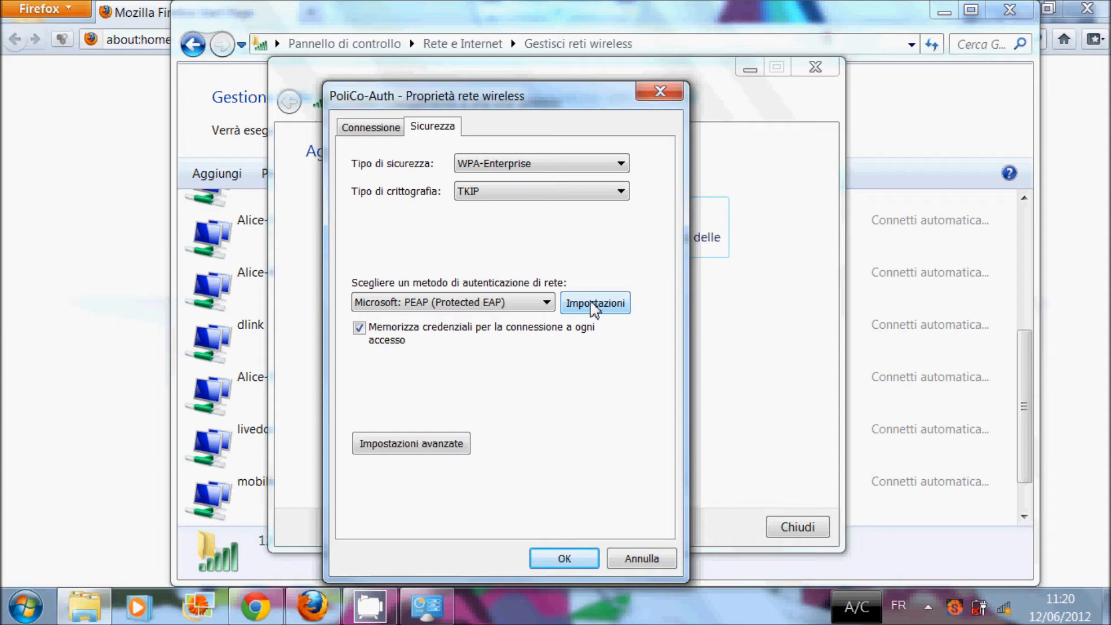
Step: In PEAP settings, untick server certificate validation and choose 'Smart card o altro certificato'
{"action": "left_click", "coordinate": [594, 304]}
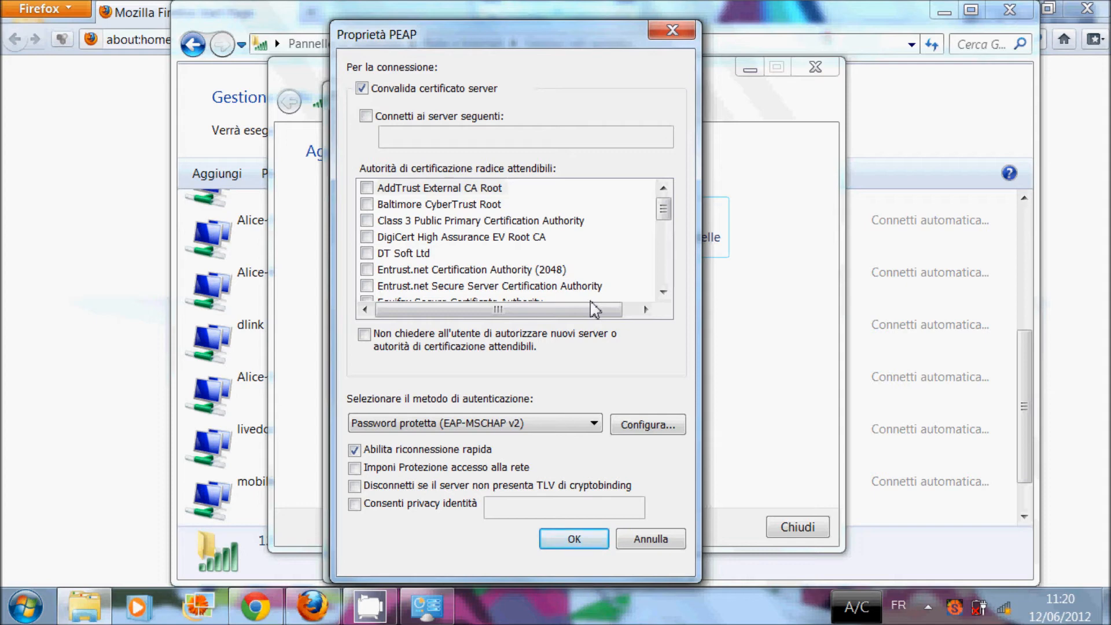
{"action": "left_click", "coordinate": [433, 91]}
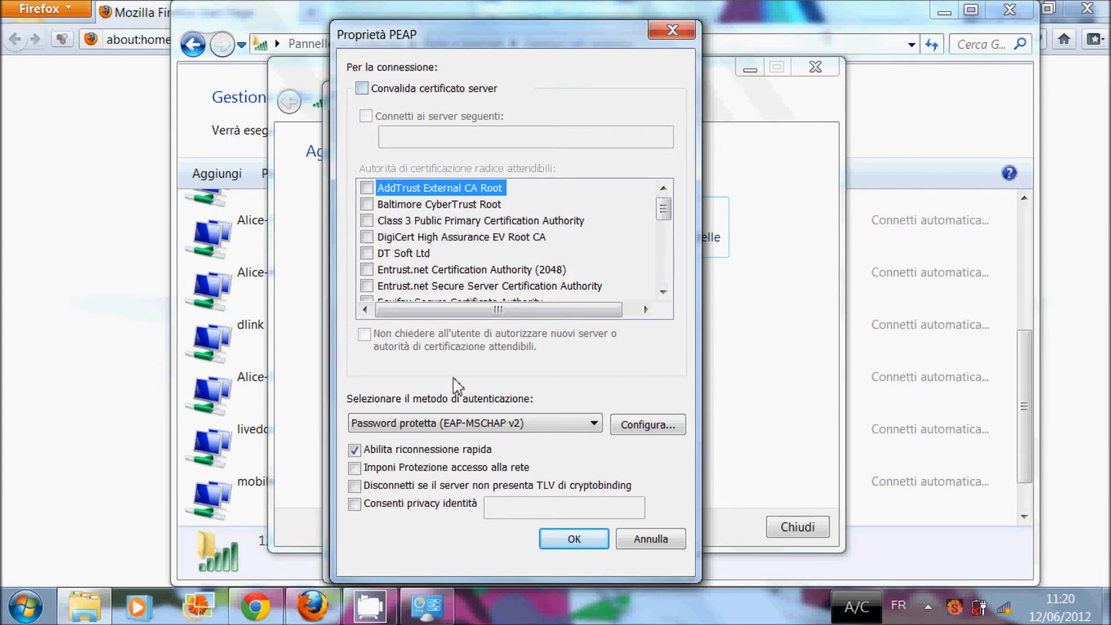
{"action": "left_click", "coordinate": [532, 424]}
{"action": "left_click", "coordinate": [534, 453]}
Step: Turn off server certificate validation for the certificate method and confirm both settings dialogs
{"action": "left_click", "coordinate": [639, 427]}
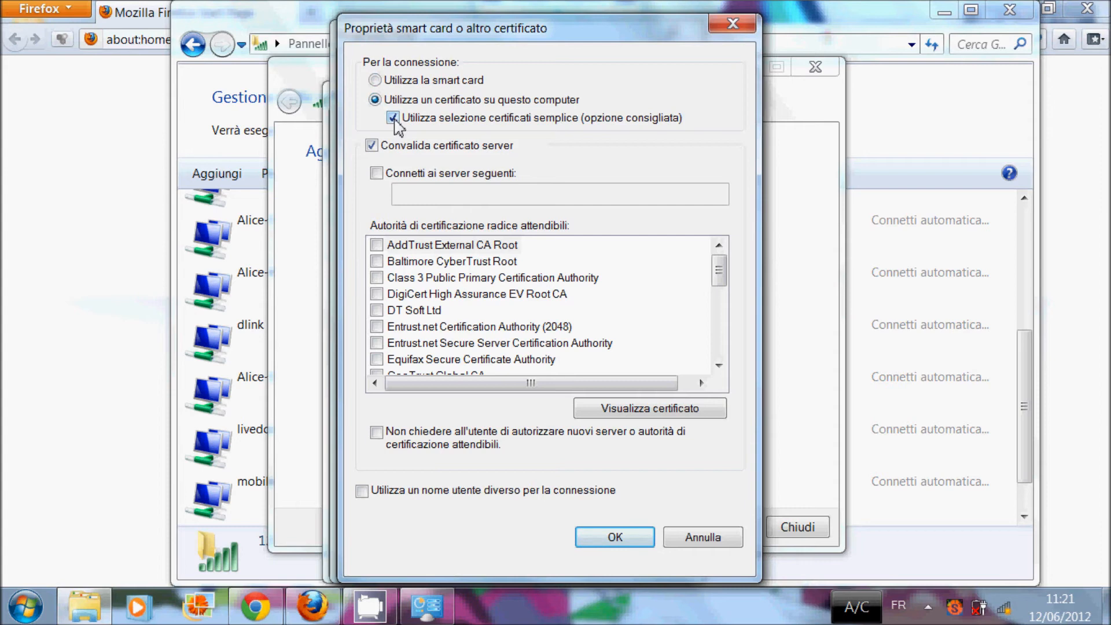
{"action": "left_click", "coordinate": [375, 148]}
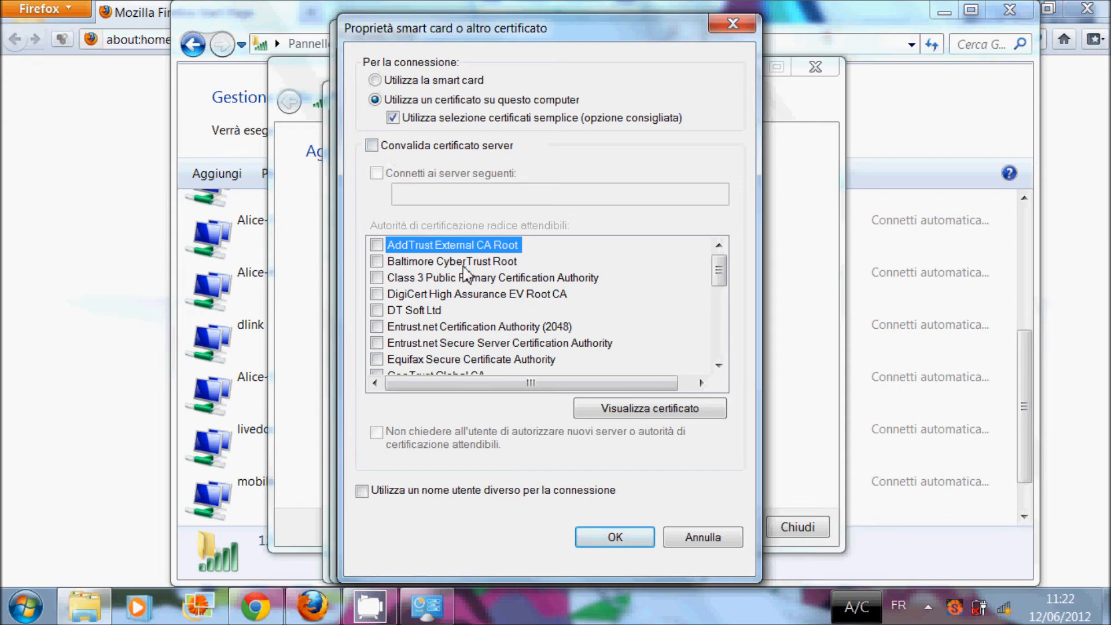
{"action": "left_click", "coordinate": [617, 535]}
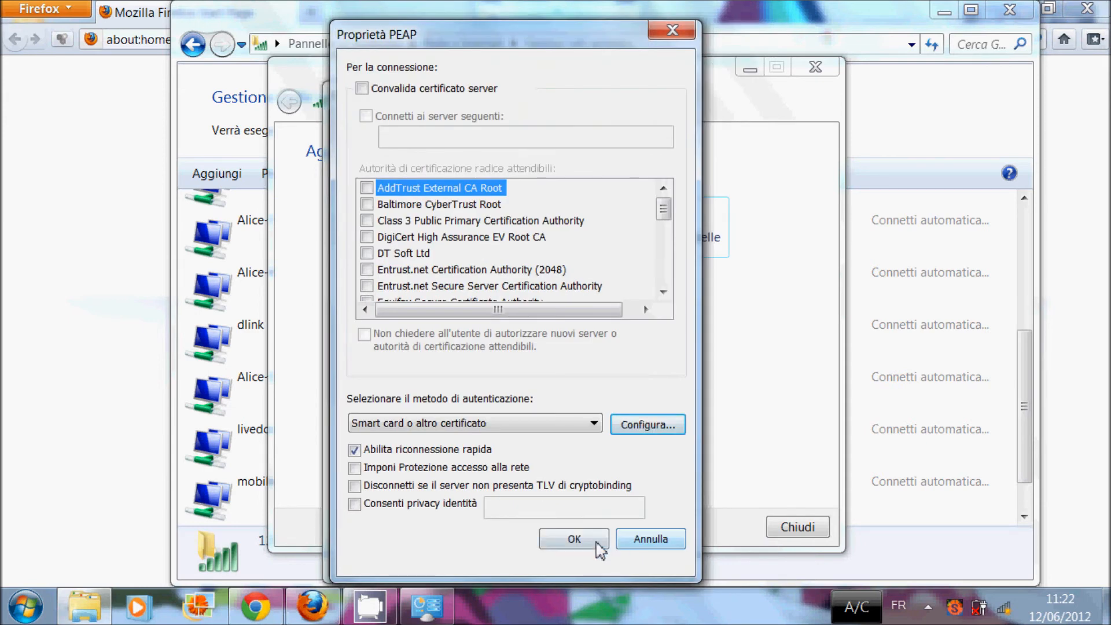
{"action": "left_click", "coordinate": [601, 542]}
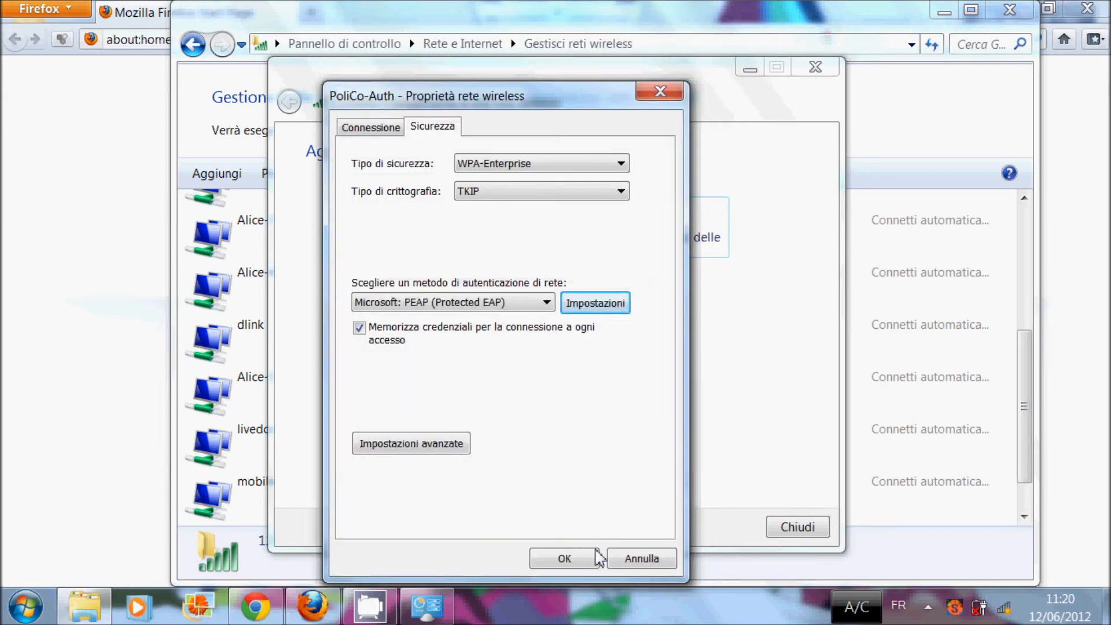
{"action": "left_click", "coordinate": [373, 447]}
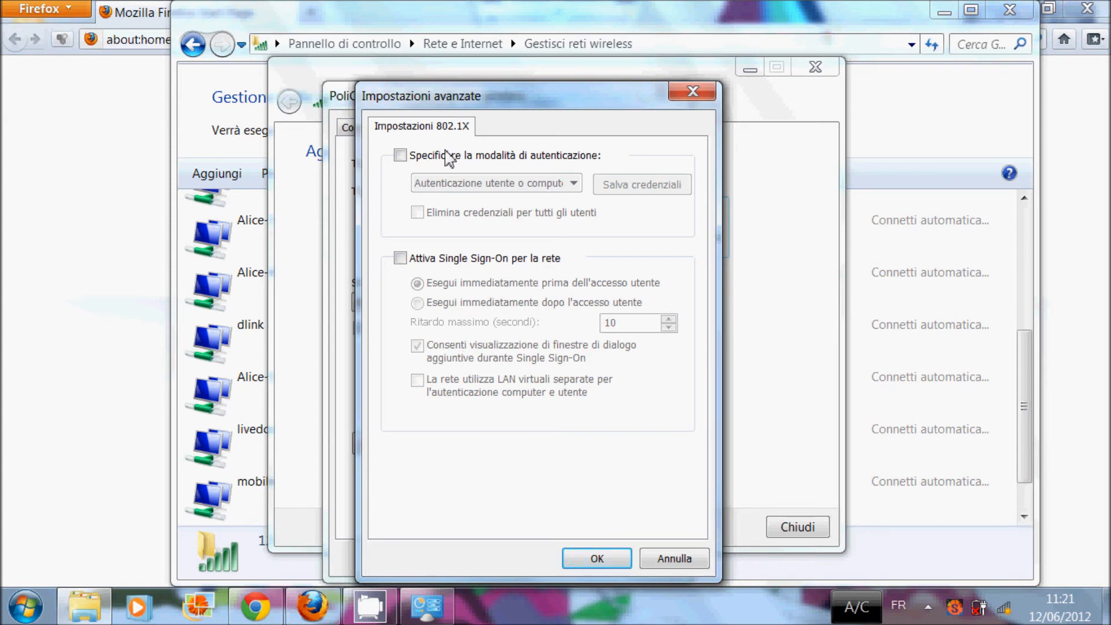
Step: Specify 'Autenticazione utente' as the 802.1X authentication mode in the advanced settings
{"action": "left_click", "coordinate": [447, 157]}
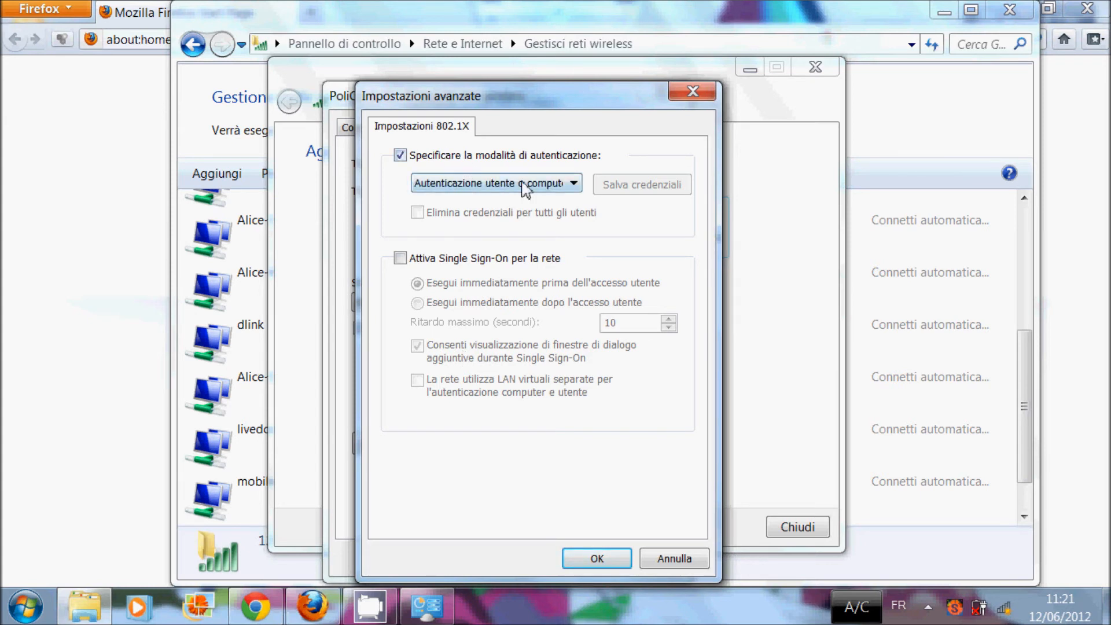
{"action": "left_click", "coordinate": [538, 187]}
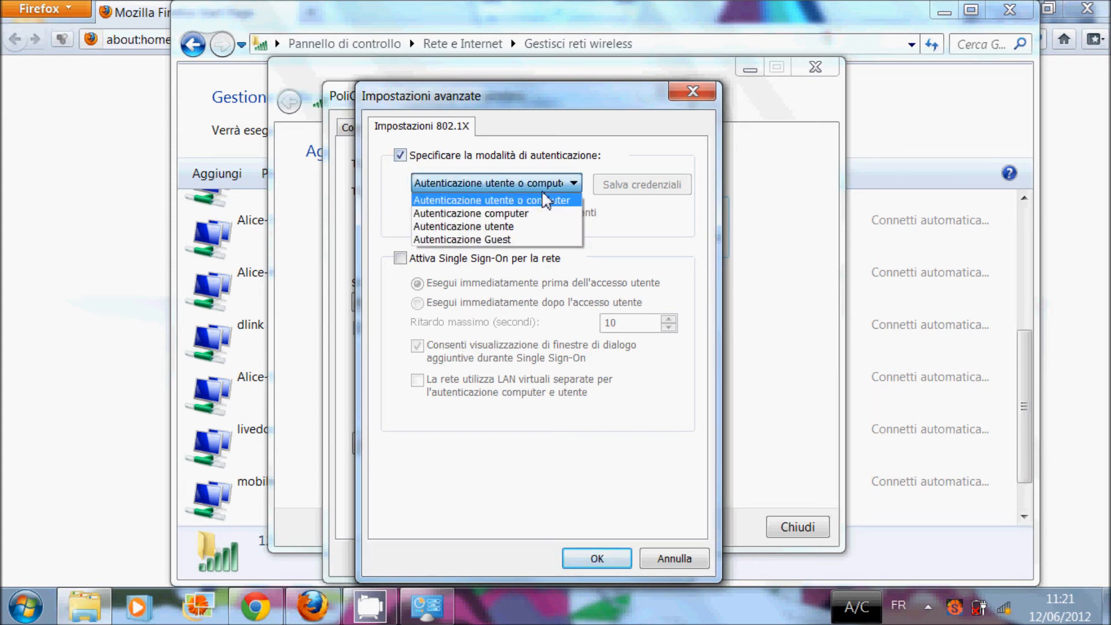
{"action": "left_click", "coordinate": [530, 227]}
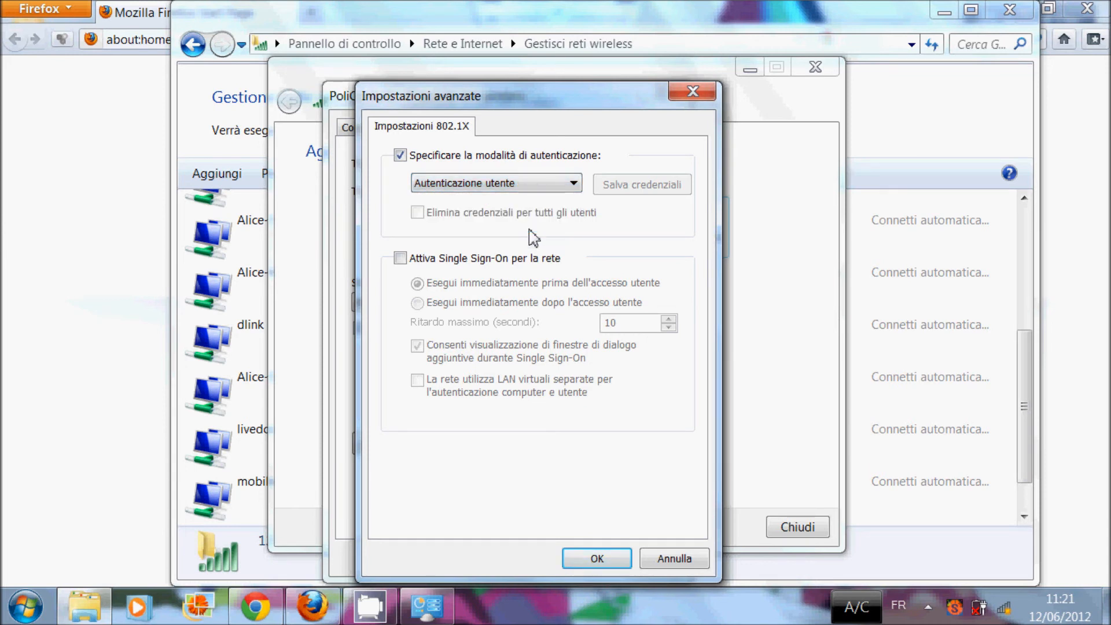
{"action": "left_click", "coordinate": [602, 559]}
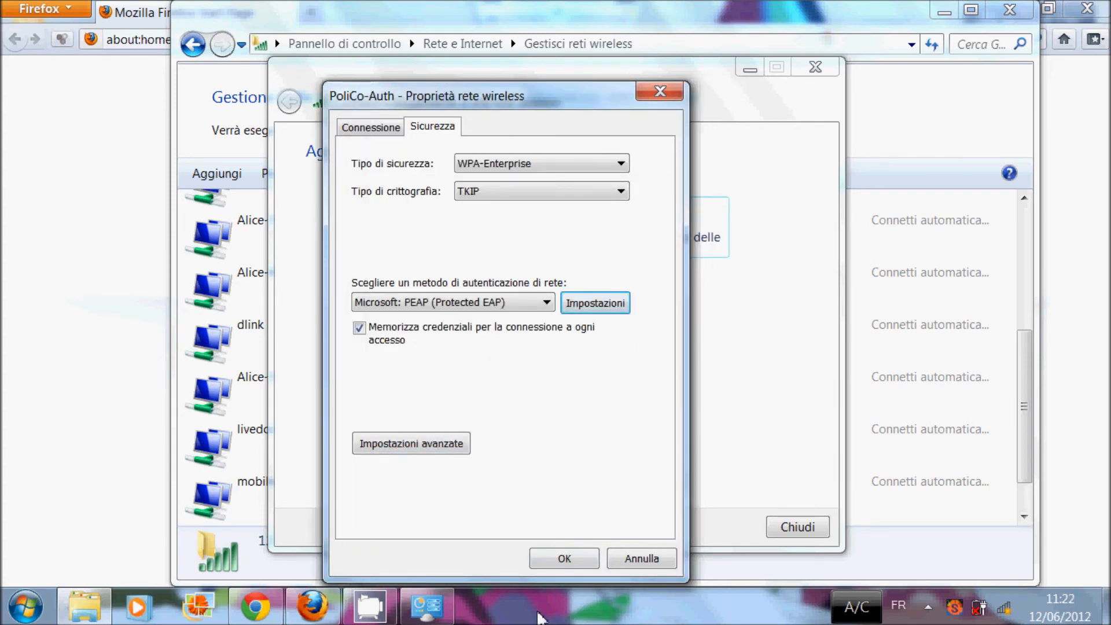
Step: Save the PoliCo-Auth wireless properties, finish the wizard and close Gestisci reti wireless
{"action": "left_click", "coordinate": [565, 559]}
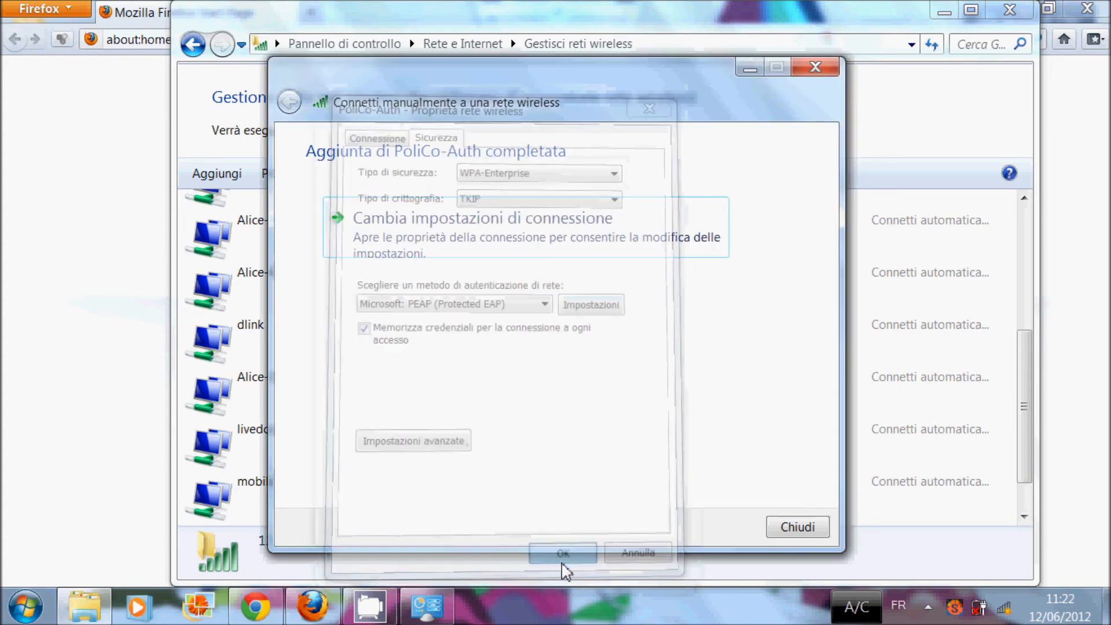
{"action": "left_click", "coordinate": [796, 528]}
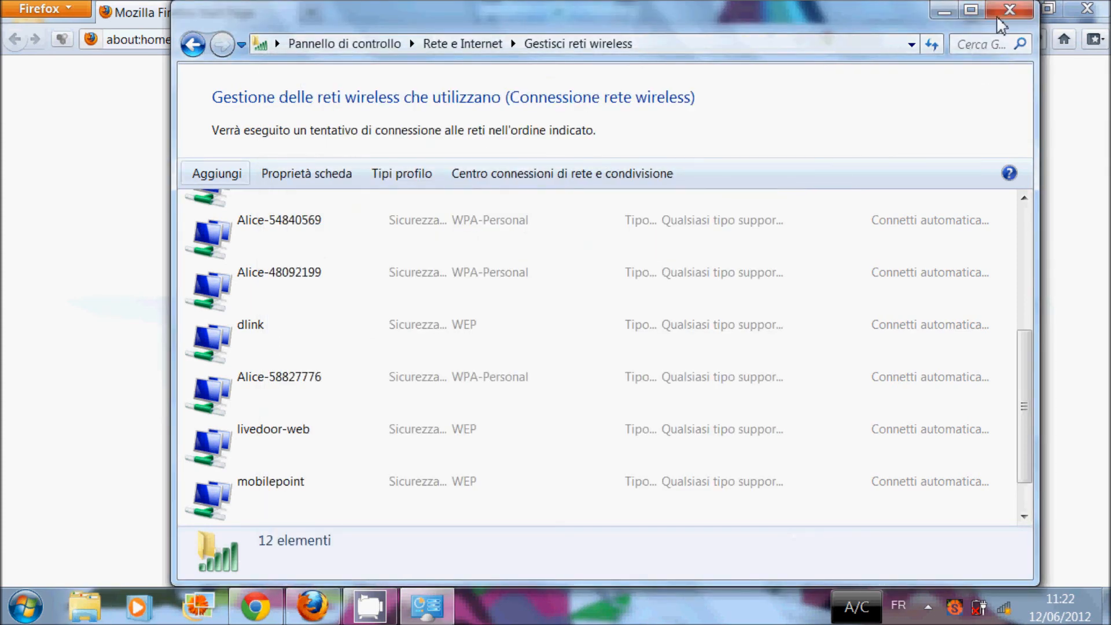
{"action": "left_click", "coordinate": [998, 18]}
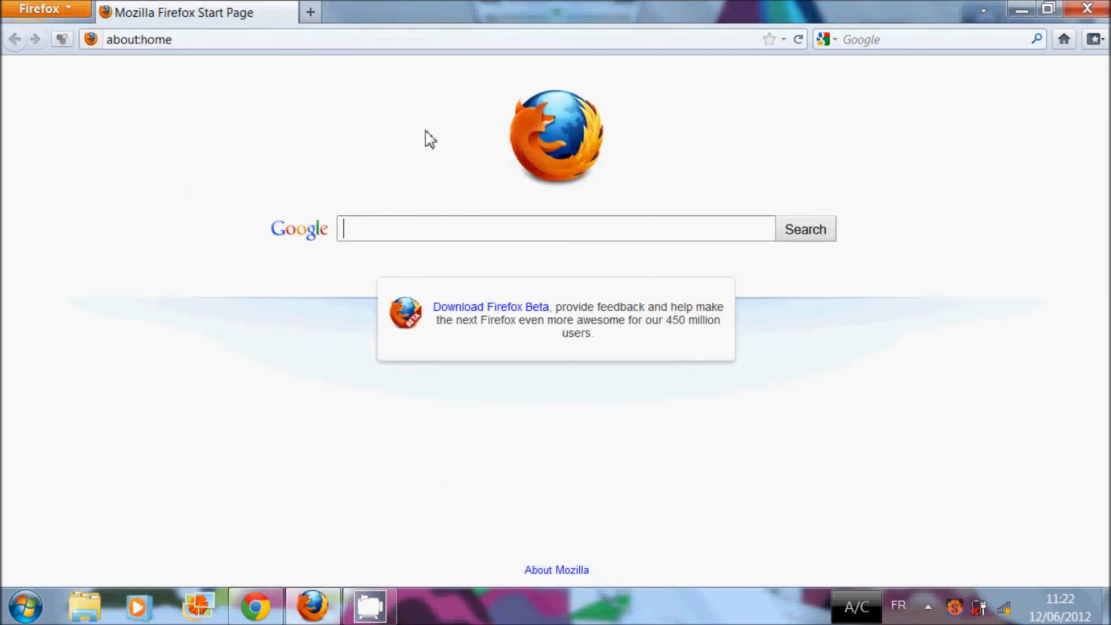
Step: Bring up Firefox's proxy connection settings under Options > Advanced > Network
{"action": "left_click", "coordinate": [62, 16]}
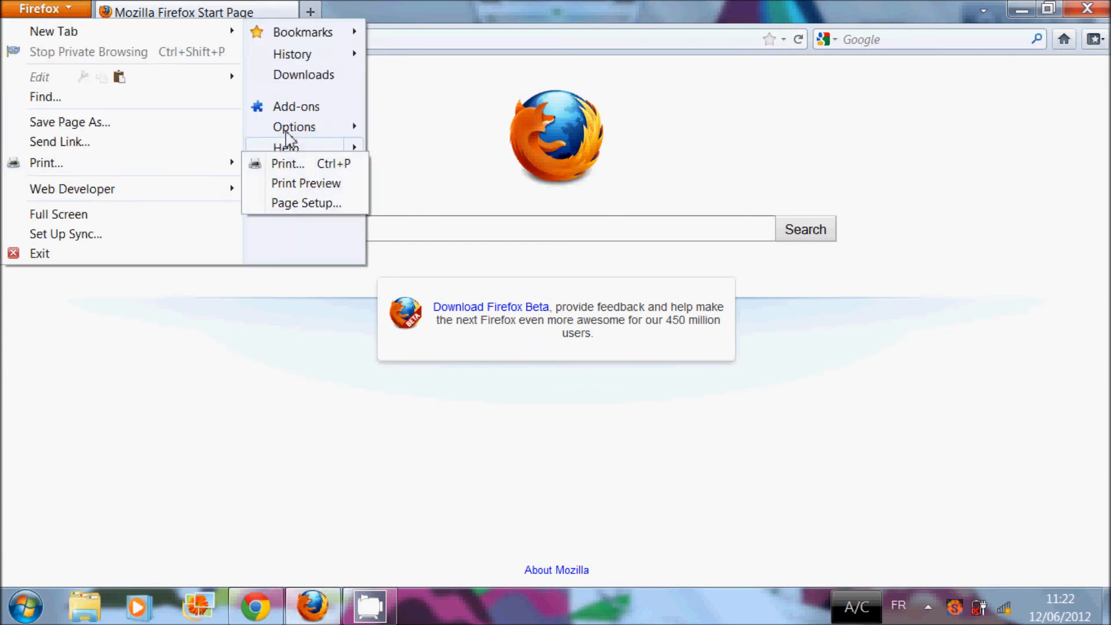
{"action": "mouse_move", "coordinate": [291, 136]}
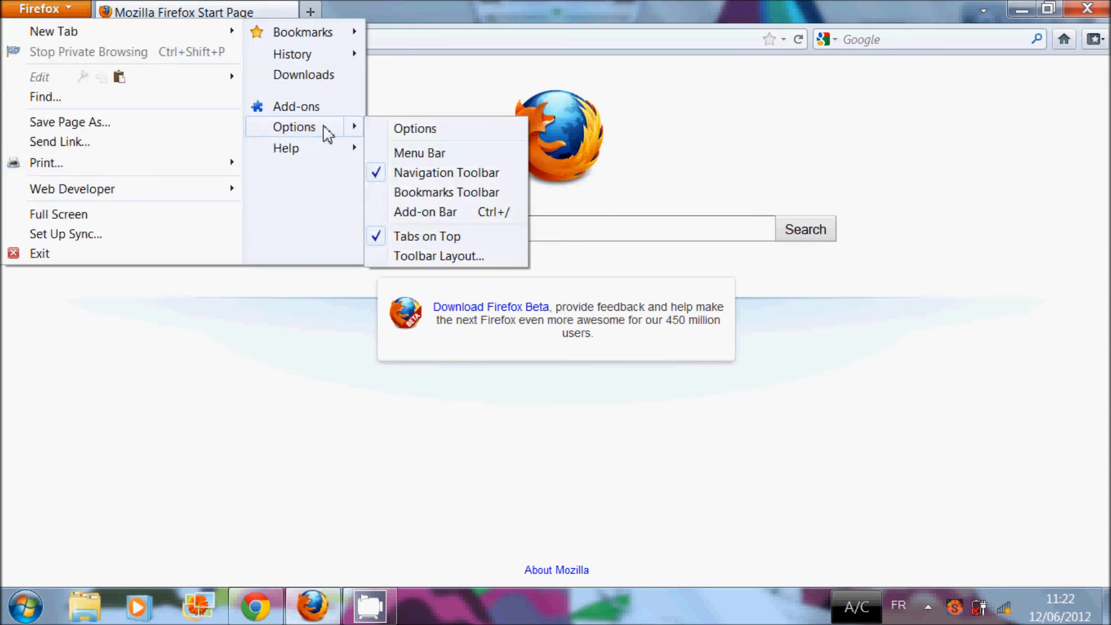
{"action": "left_click", "coordinate": [385, 130]}
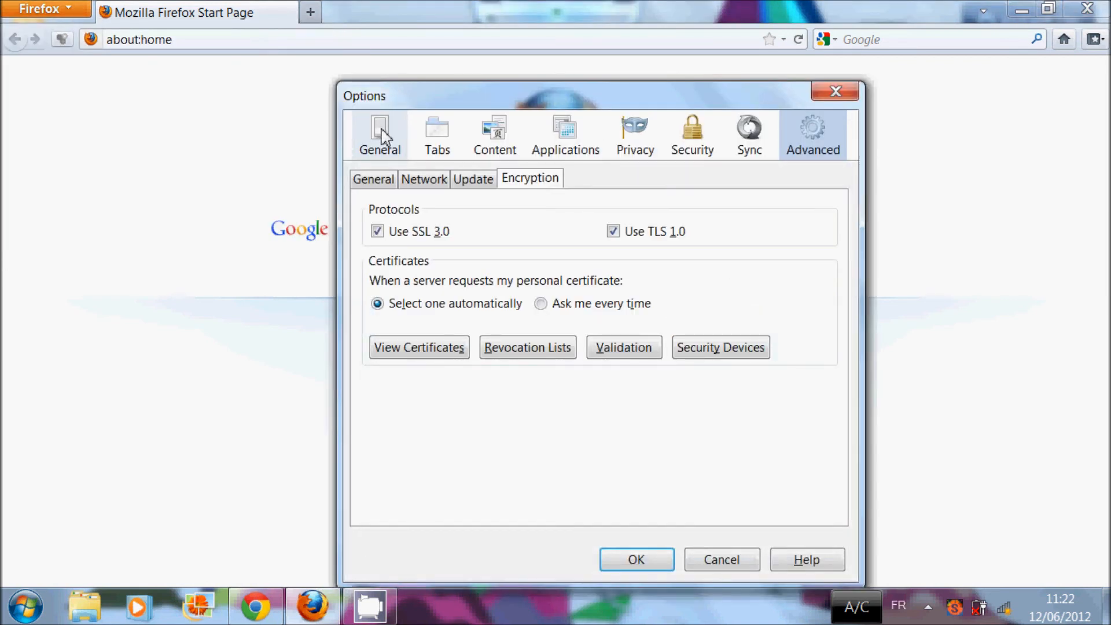
{"action": "left_click", "coordinate": [429, 183]}
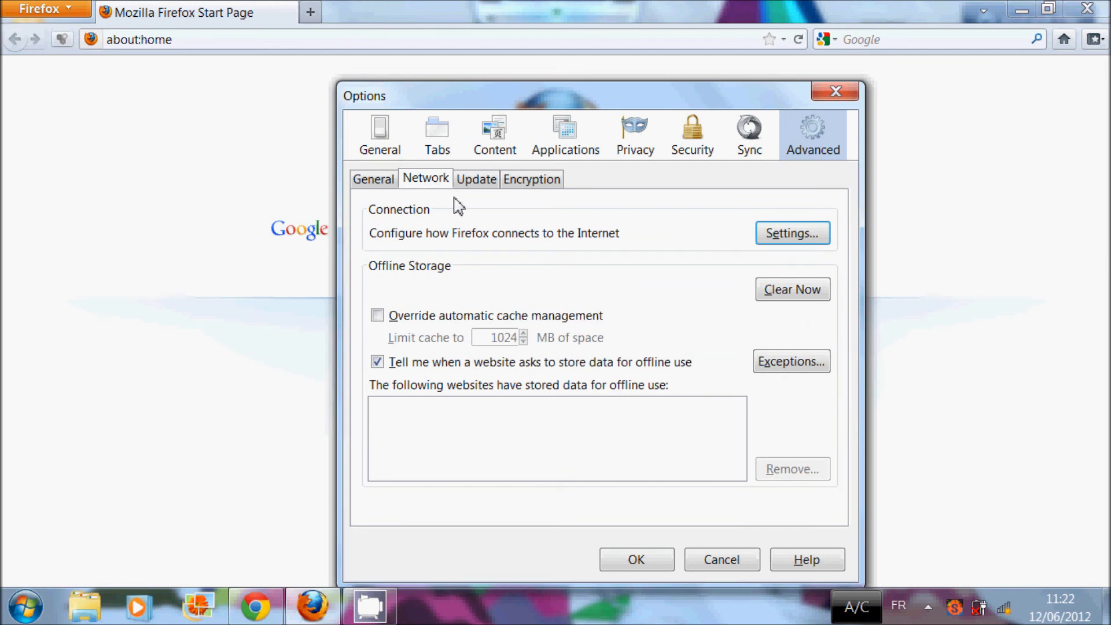
{"action": "left_click", "coordinate": [801, 237]}
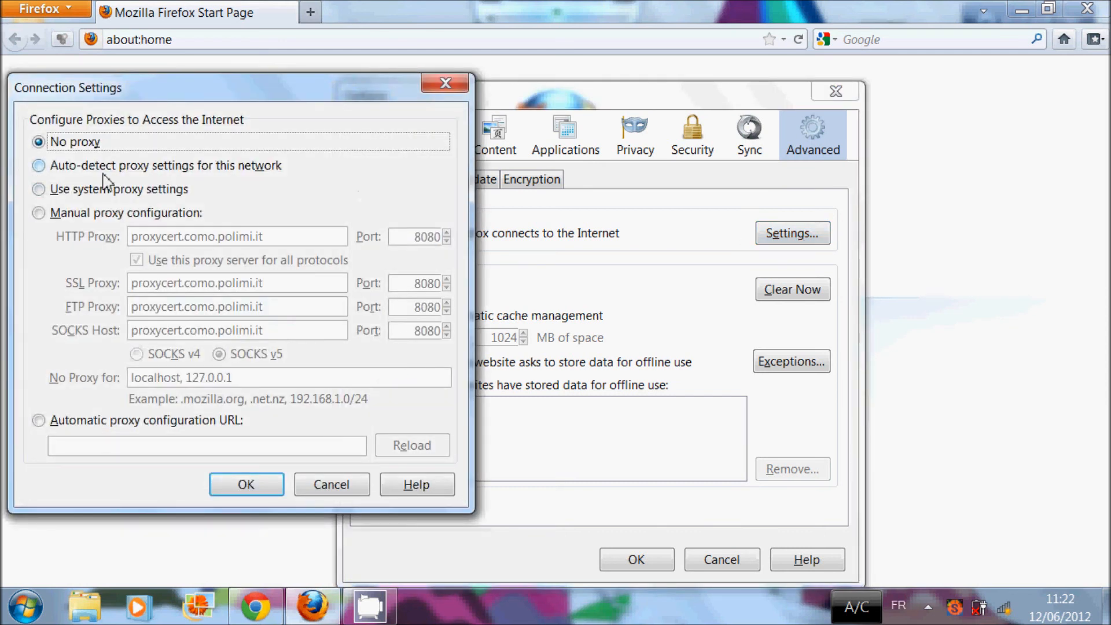
Step: Set manual proxy proxycert.como.polimi.it port 8080 for all protocols and save the options
{"action": "left_click", "coordinate": [40, 213]}
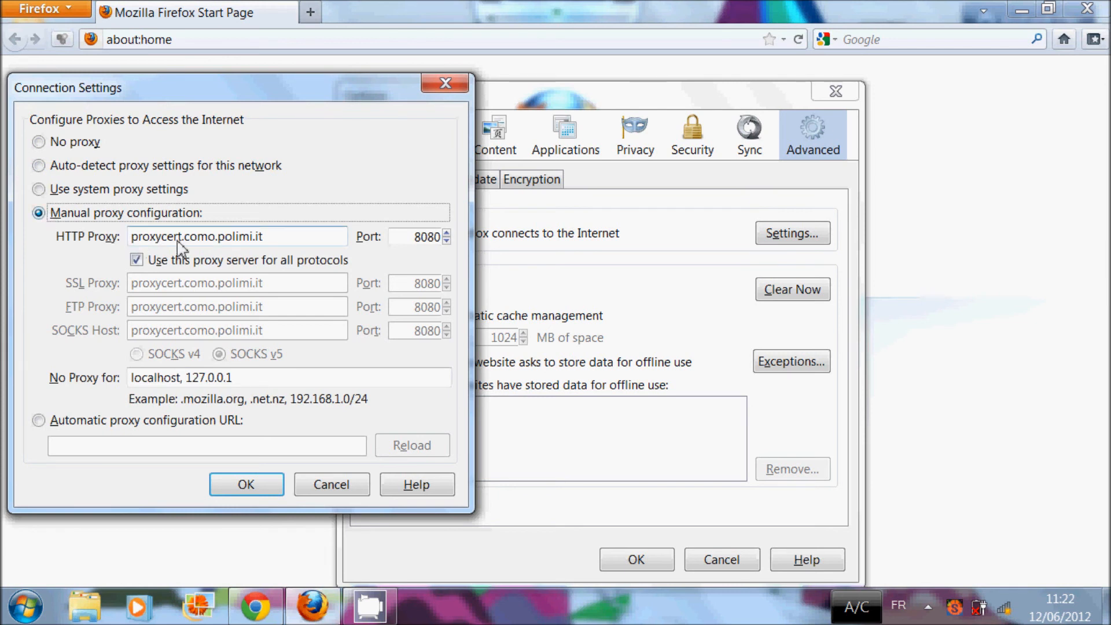
{"action": "left_click_drag", "start_coordinate": [271, 240], "coordinate": [129, 241]}
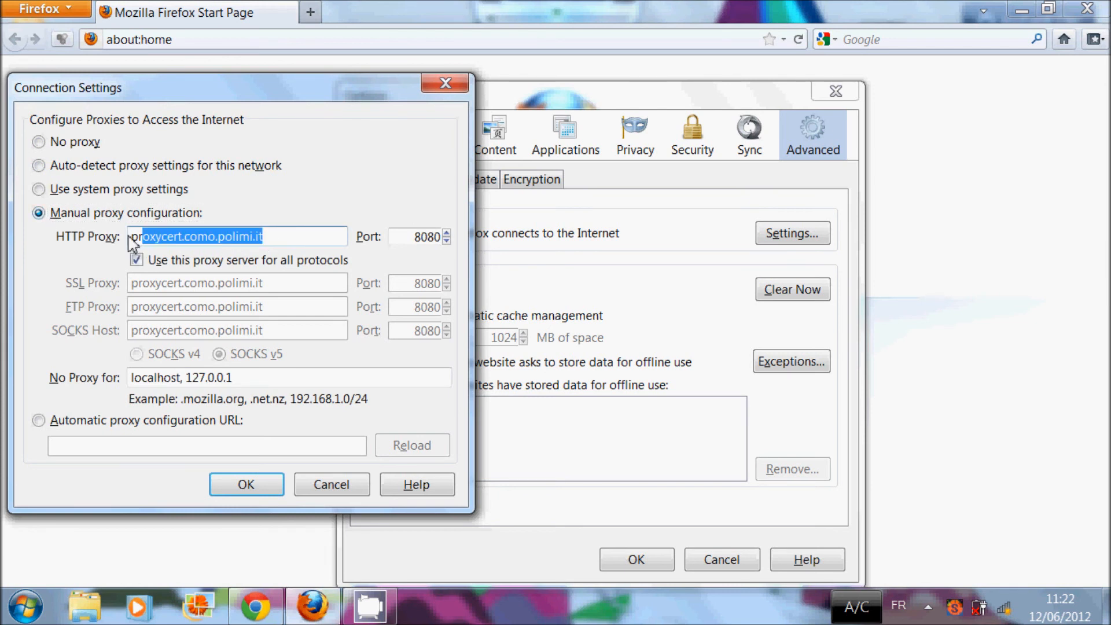
{"action": "left_click", "coordinate": [290, 244]}
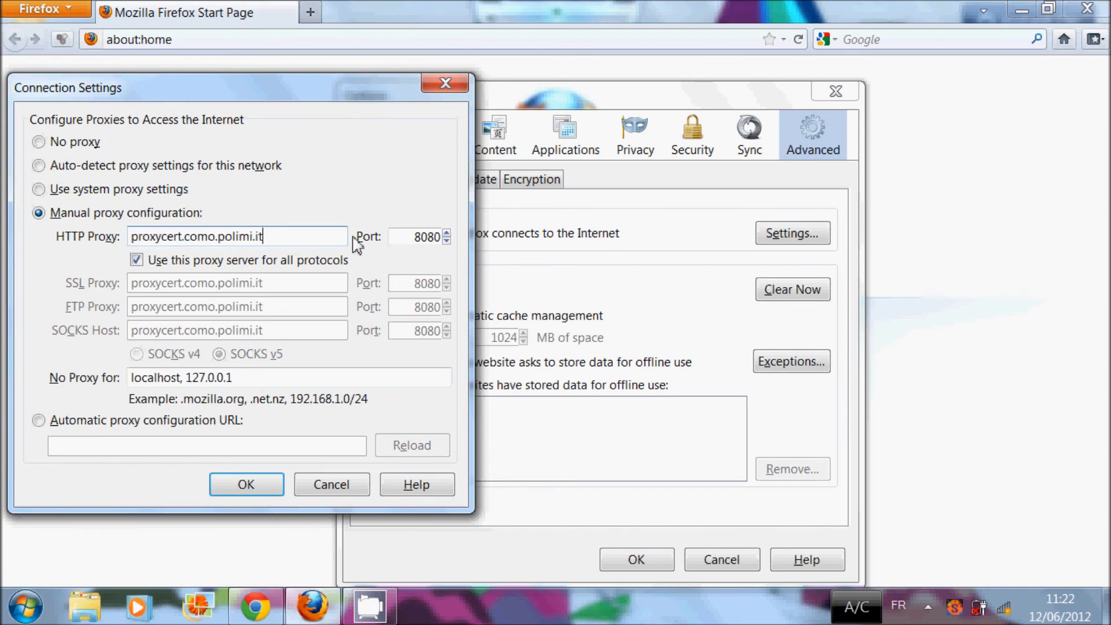
{"action": "left_click_drag", "start_coordinate": [404, 241], "coordinate": [443, 243]}
{"action": "left_click", "coordinate": [405, 243]}
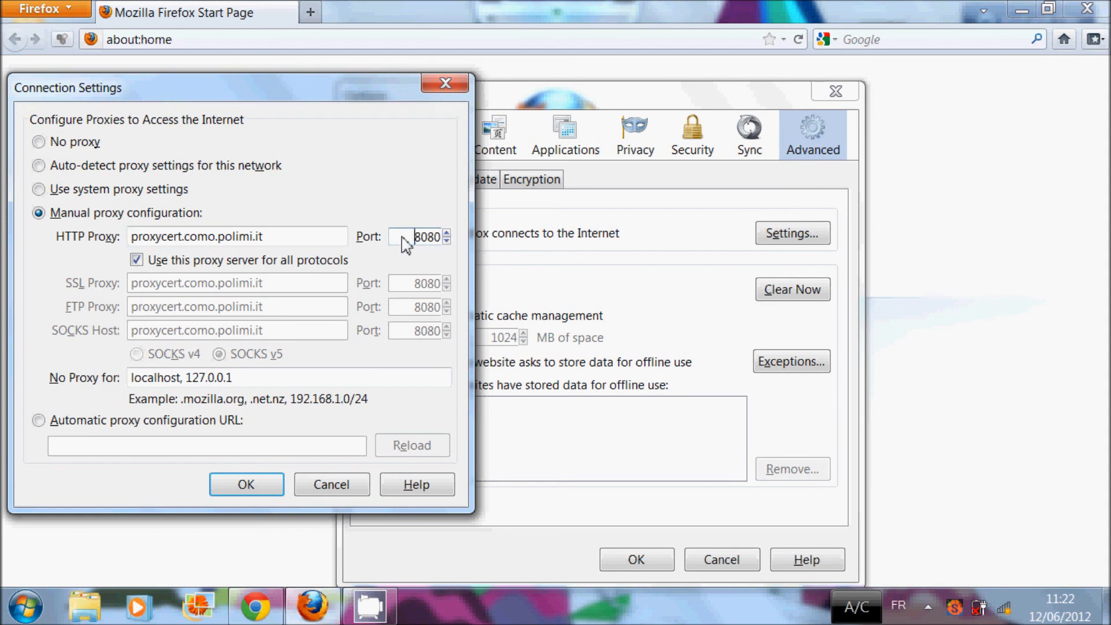
{"action": "left_click", "coordinate": [137, 261]}
{"action": "left_click", "coordinate": [138, 262]}
{"action": "left_click", "coordinate": [235, 485]}
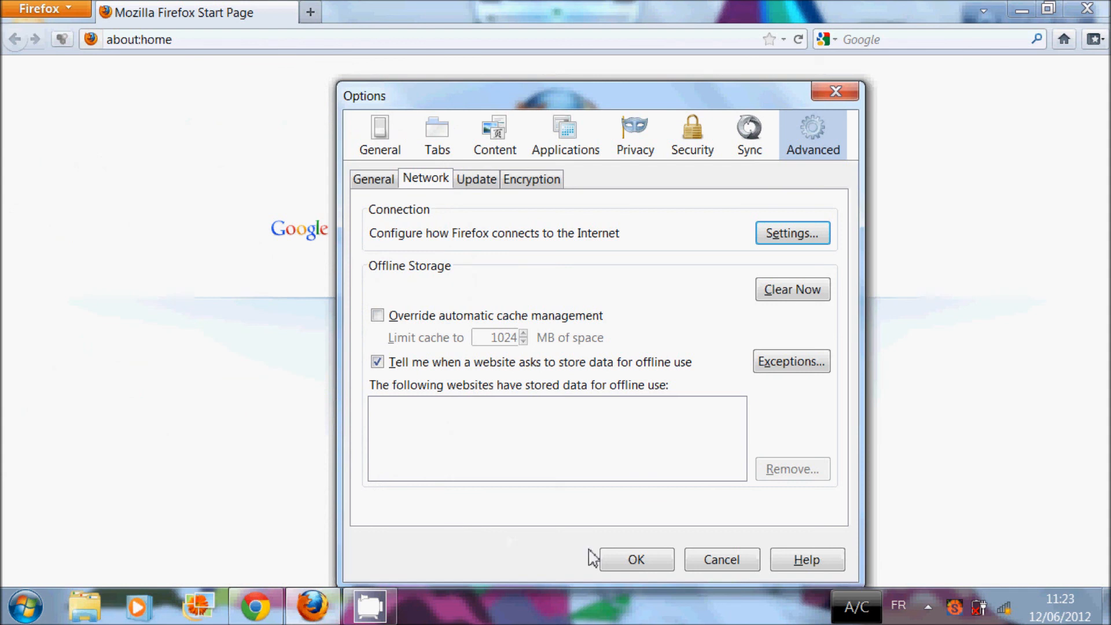
{"action": "left_click", "coordinate": [617, 559]}
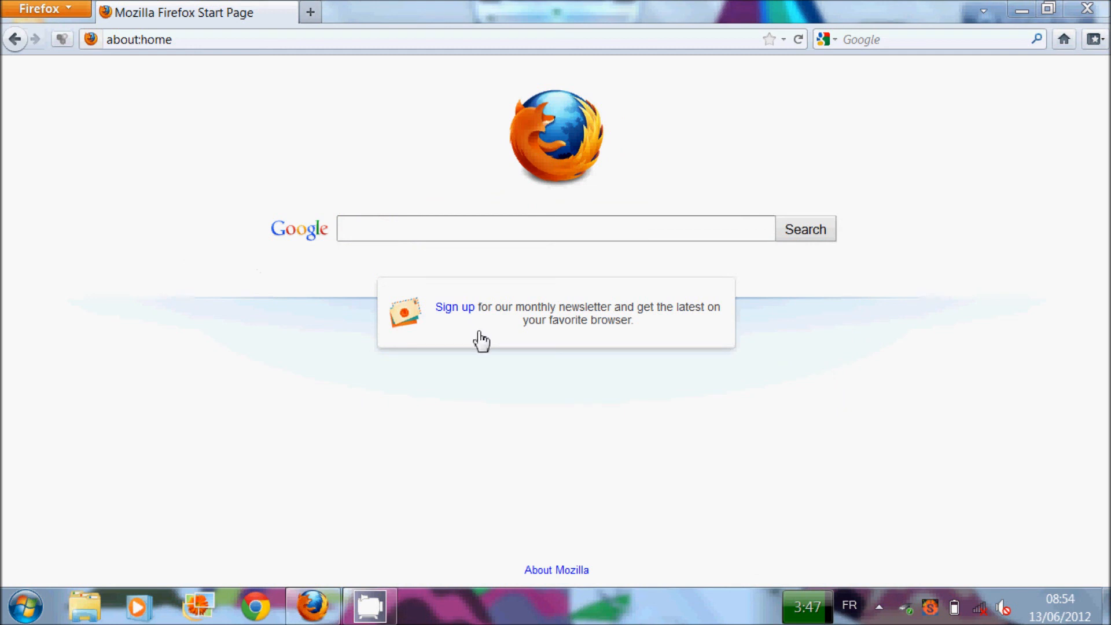
Step: Connect to the PoliCO-Auth wireless network, accepting the user certificate
{"action": "left_click", "coordinate": [980, 609]}
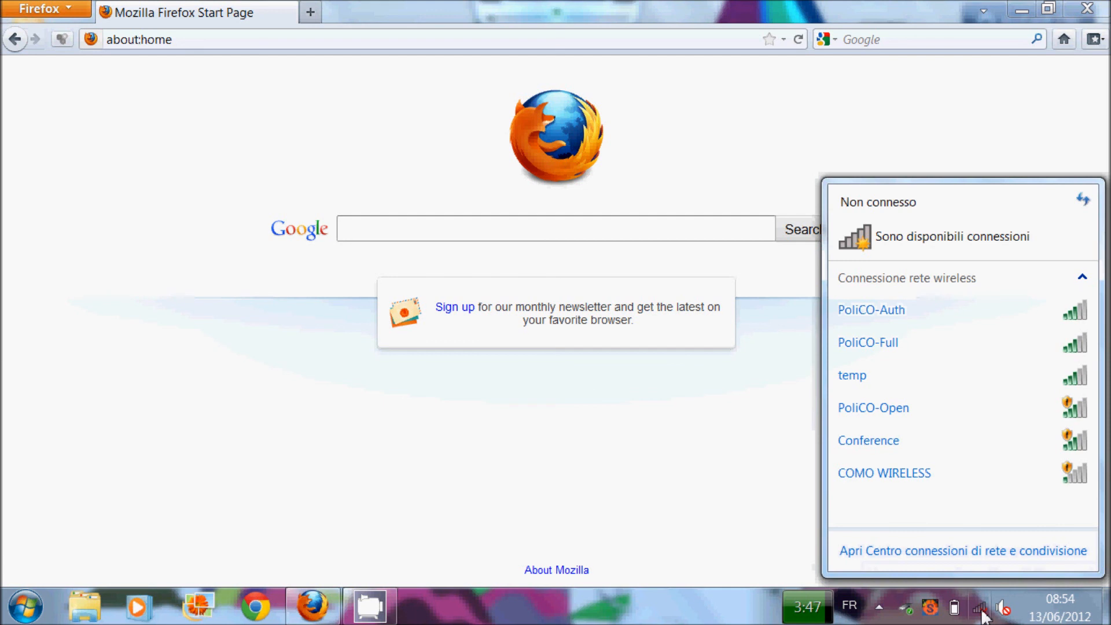
{"action": "left_click", "coordinate": [956, 327]}
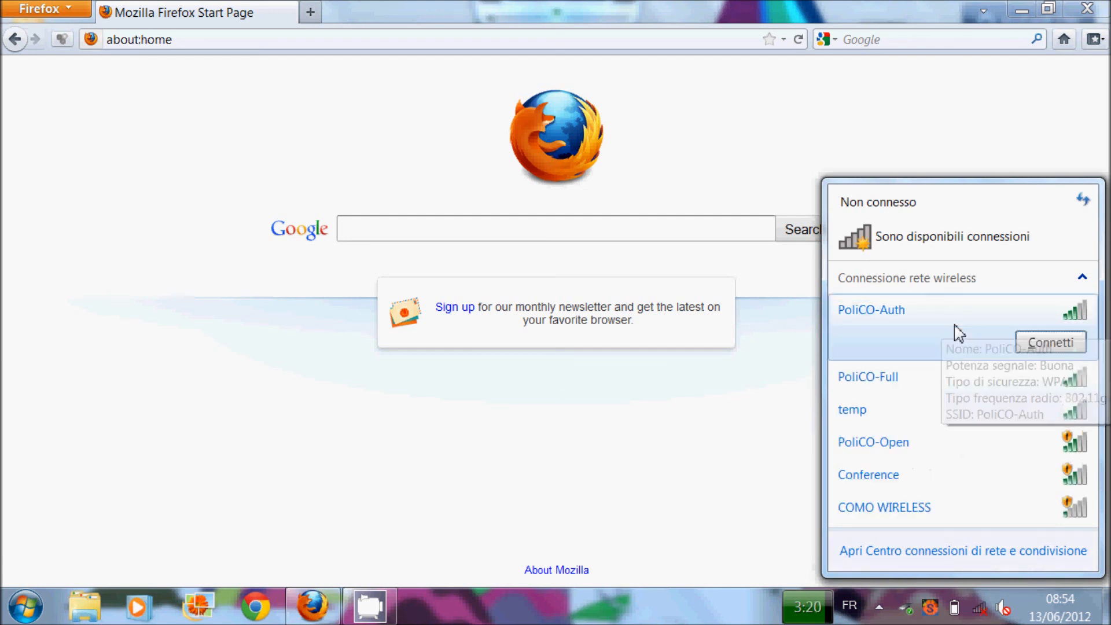
{"action": "left_click", "coordinate": [1043, 344]}
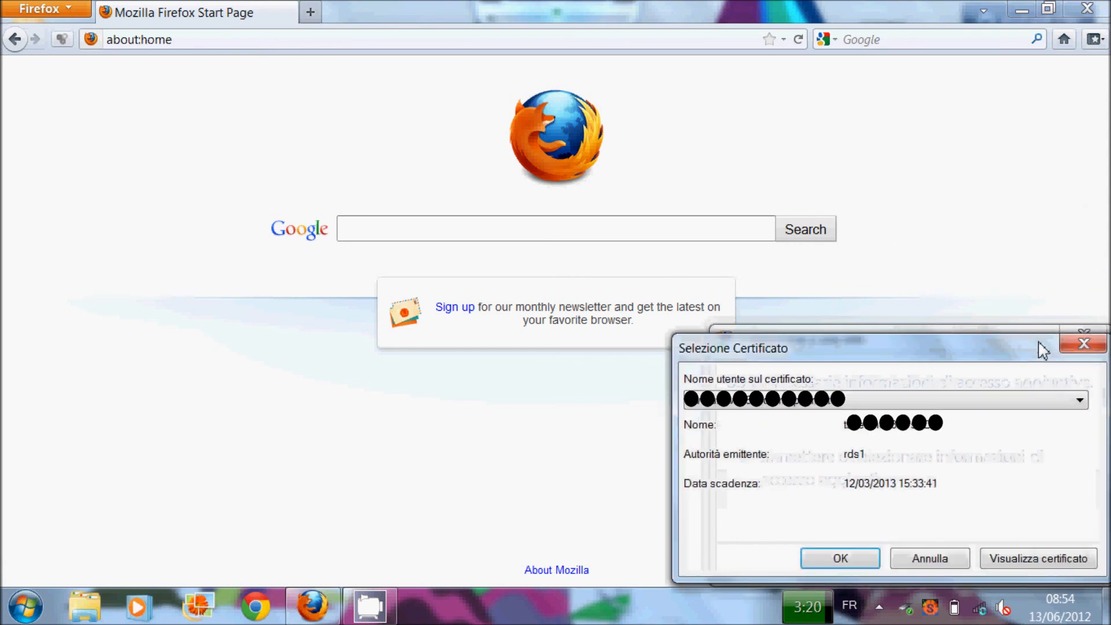
{"action": "left_click", "coordinate": [840, 559]}
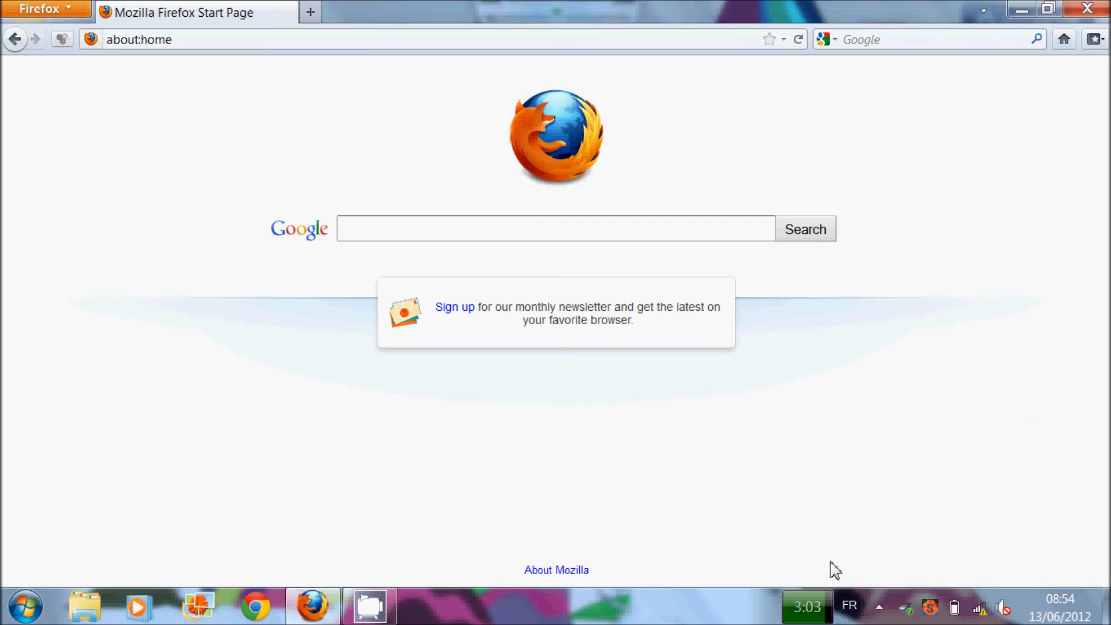
Step: Load google.it in the Firefox address bar
{"action": "left_click", "coordinate": [306, 34]}
{"action": "type", "text": "google"}
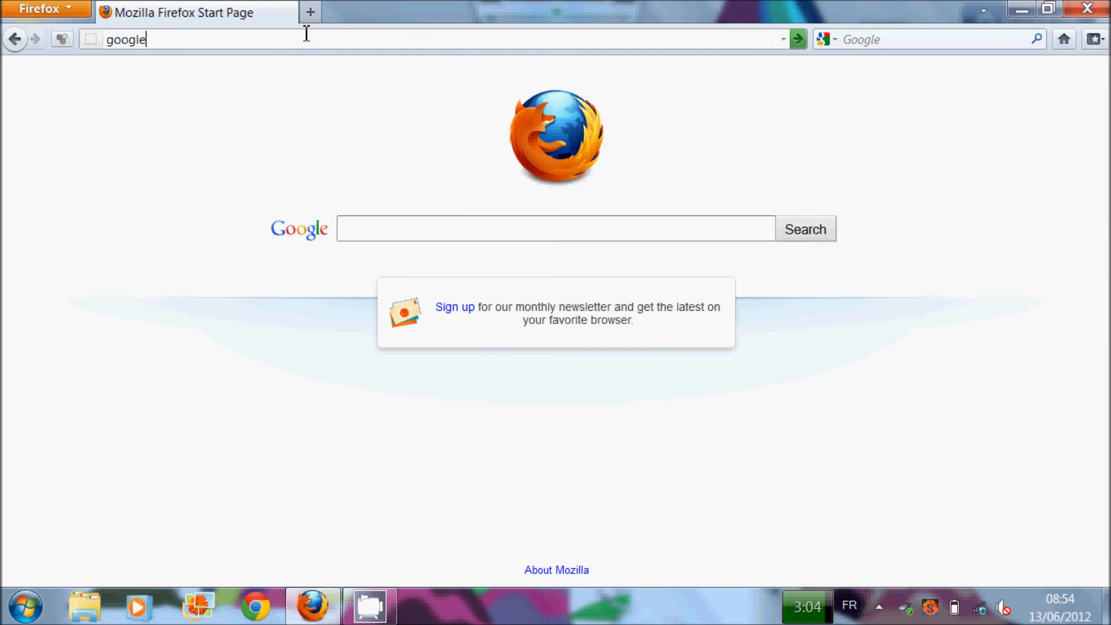
{"action": "type", "text": ".it"}
{"action": "key", "text": "Return"}
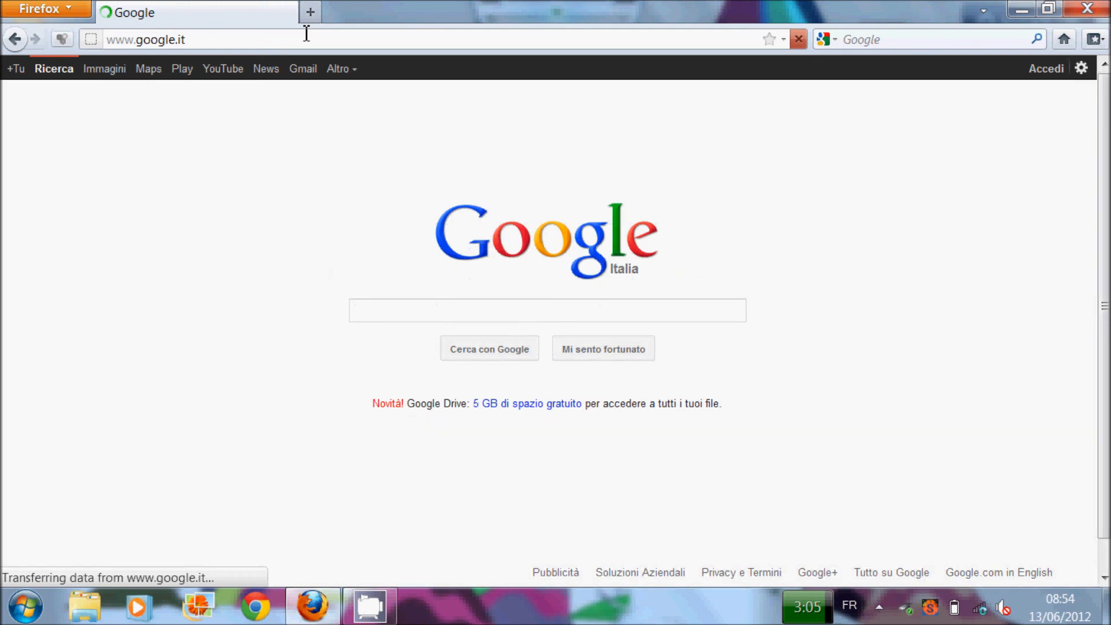